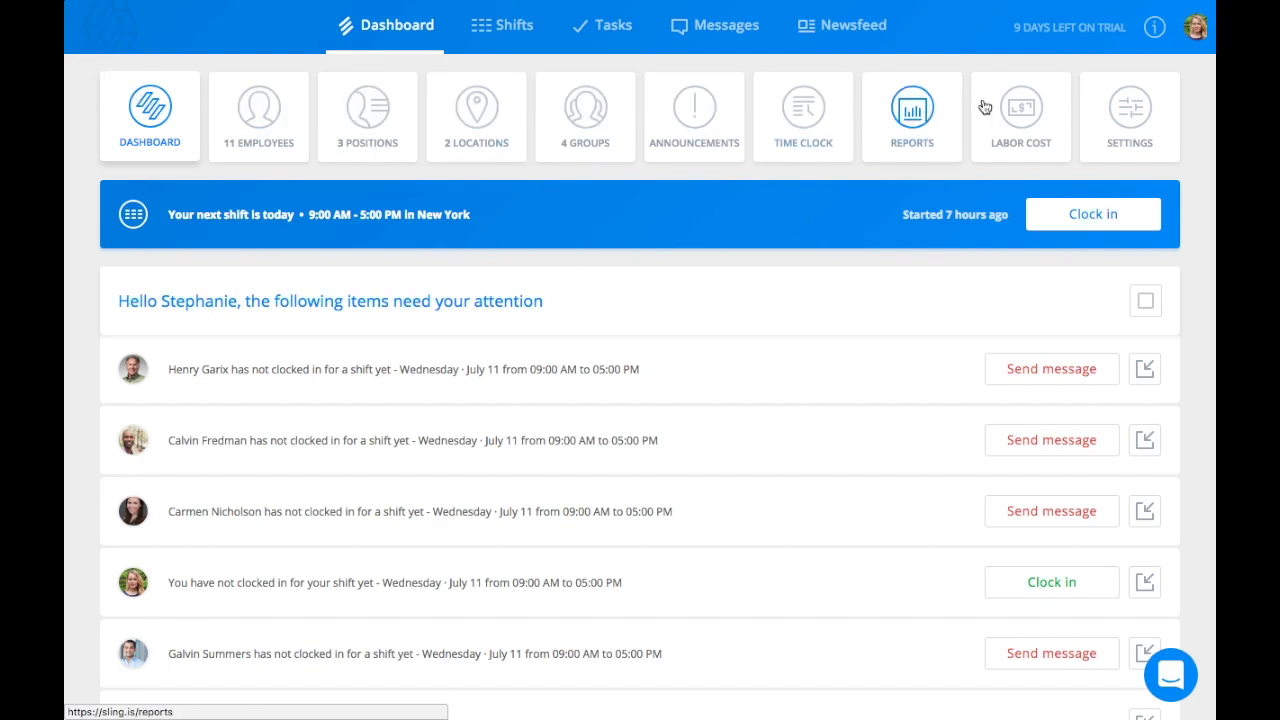
Open the time clock settings, toggle the time clock off and leave it enabled.
left_click(1110, 123)
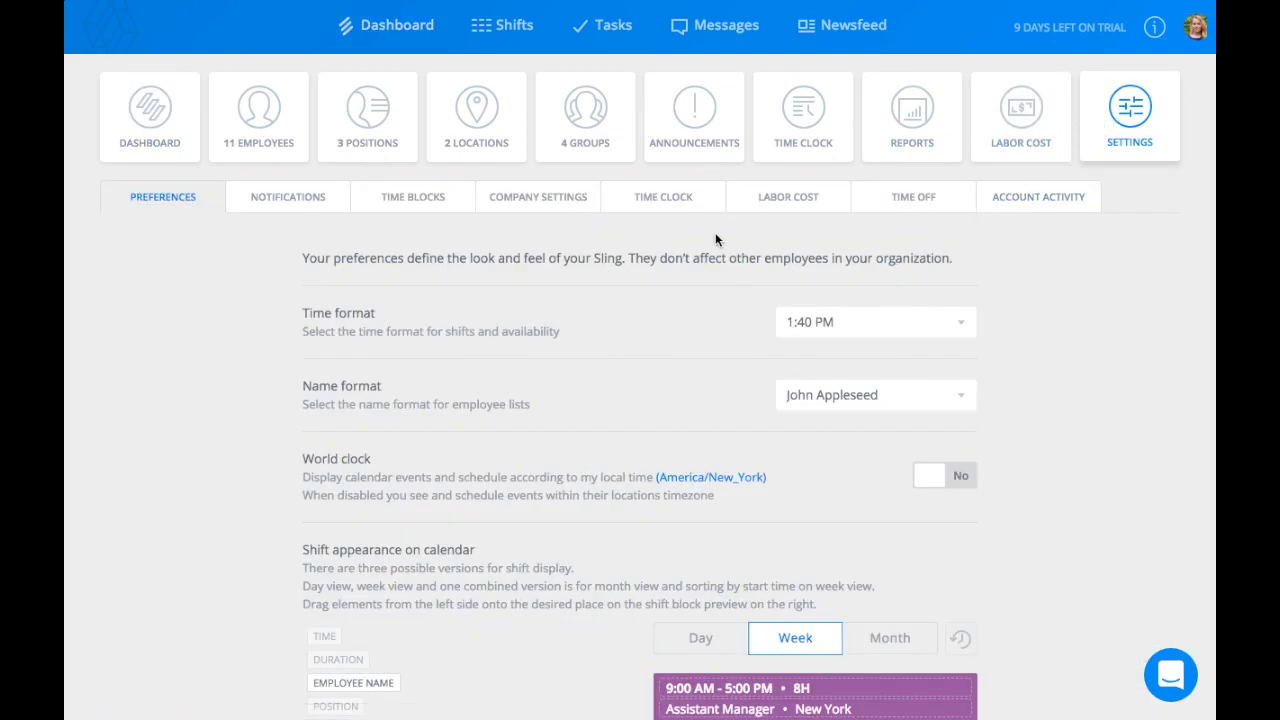
left_click(684, 202)
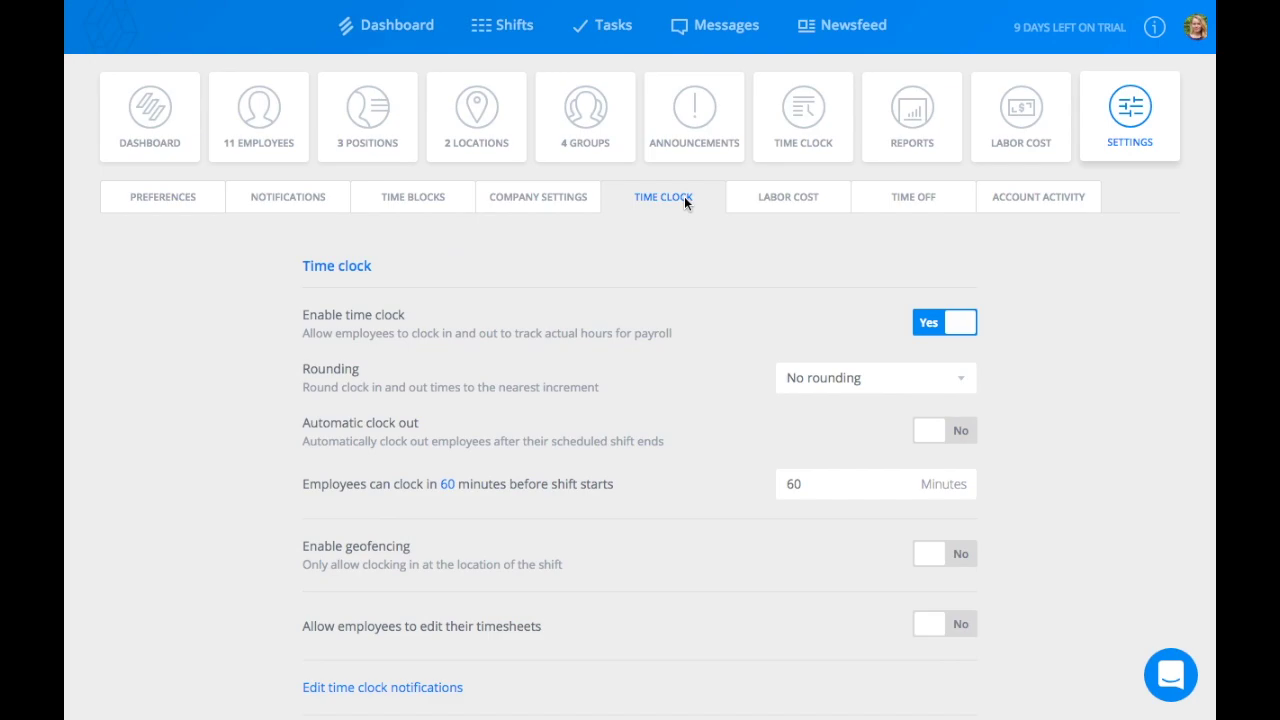
left_click(949, 330)
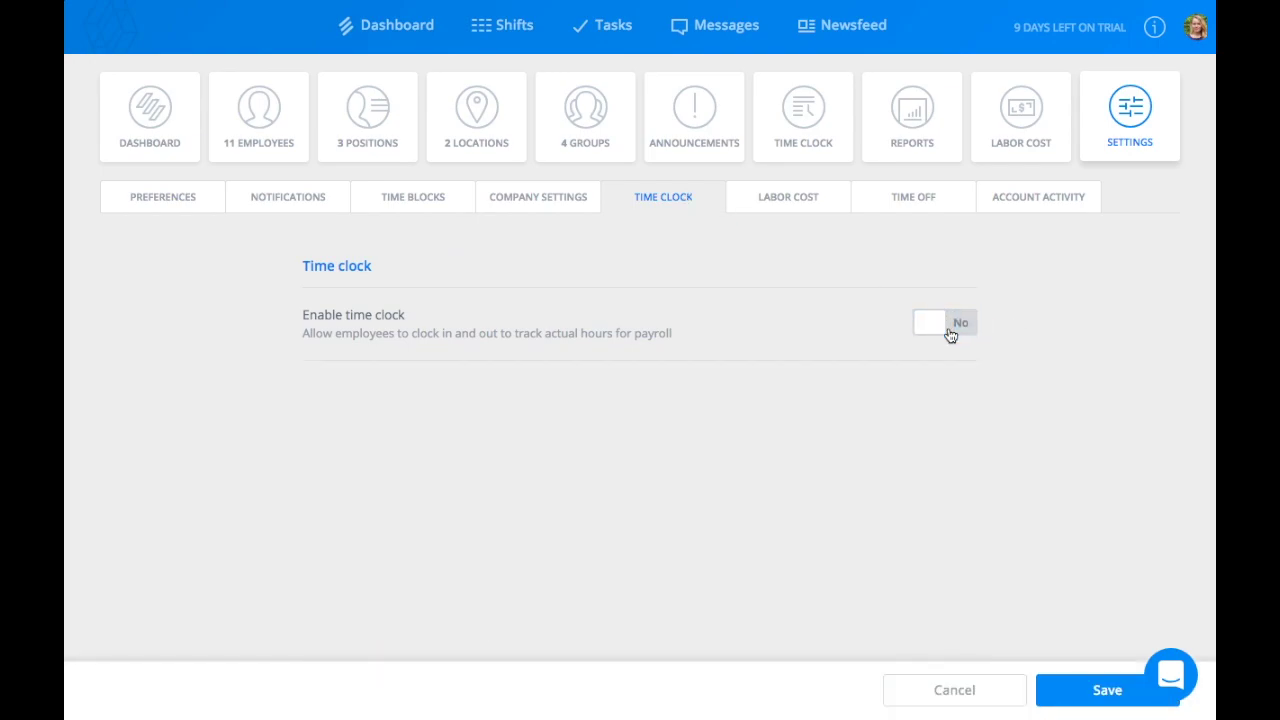
left_click(950, 333)
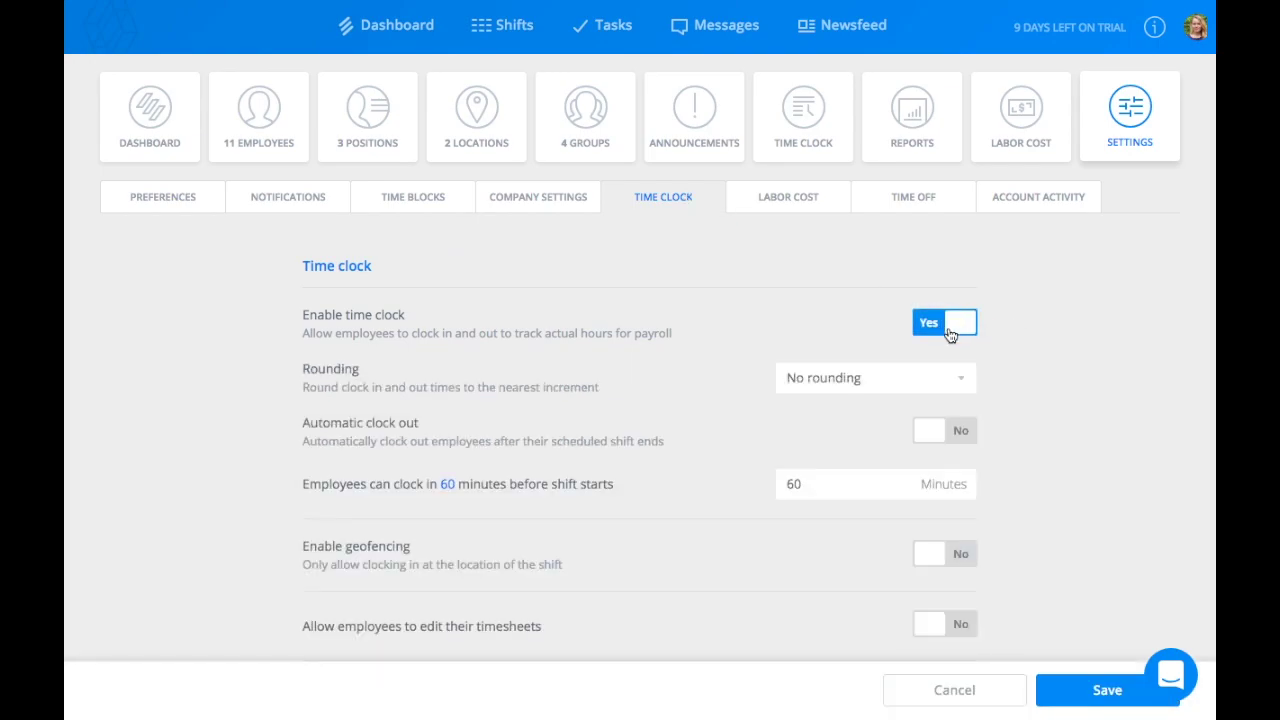
Review the clock-in rounding increments and try switching automatic clock out on and off.
scroll(813, 300, "down", 1)
left_click(814, 298)
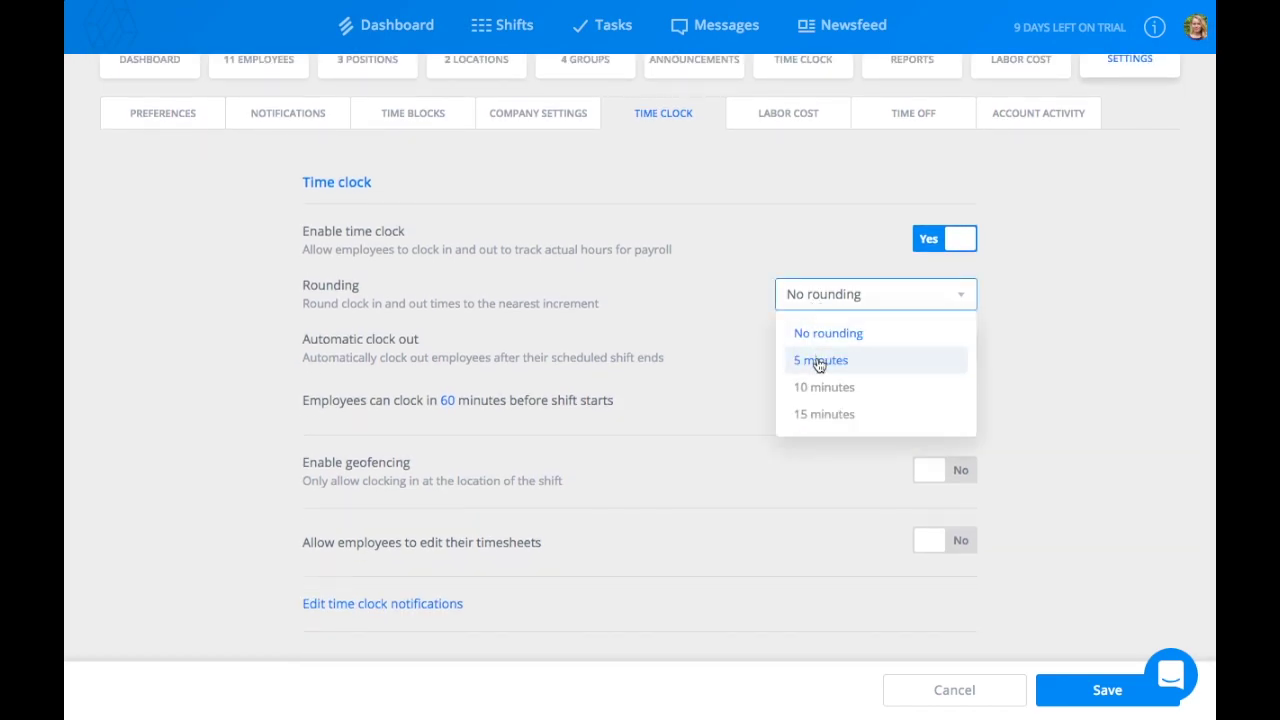
left_click(747, 390)
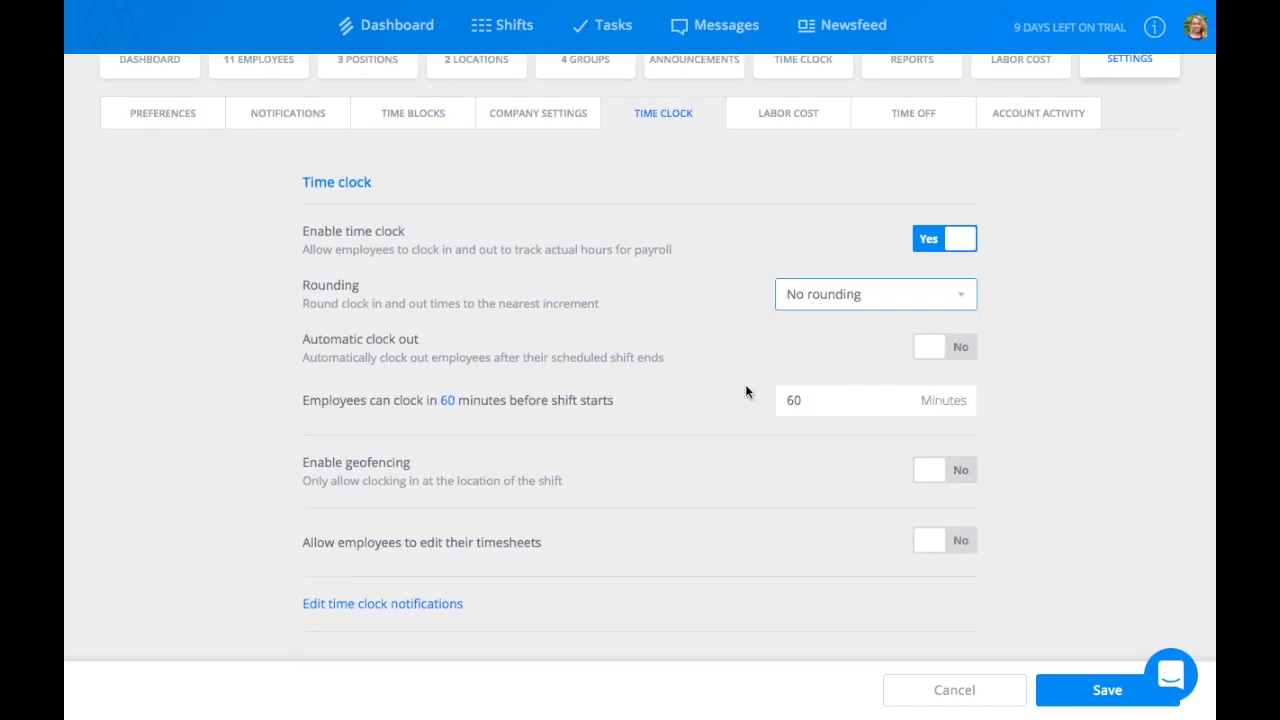
left_click(929, 350)
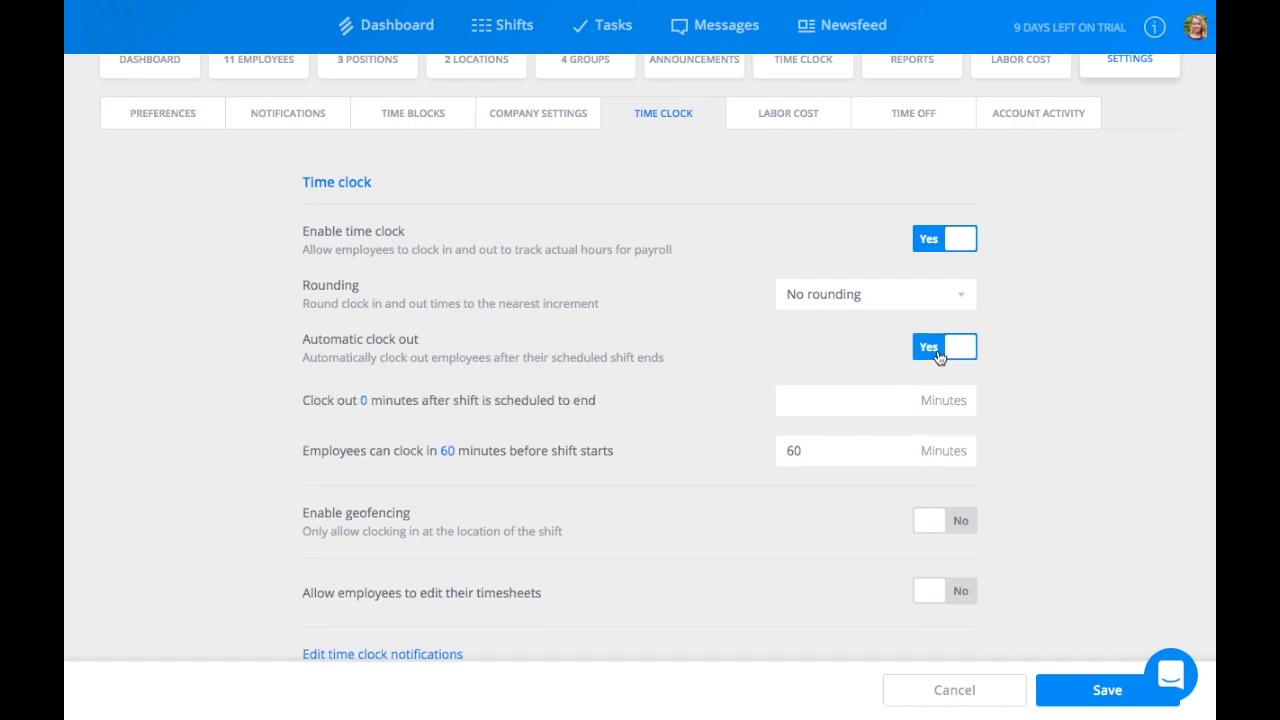
left_click(938, 355)
Allow employees to clock in 30 minutes before their shift starts.
left_click(853, 400)
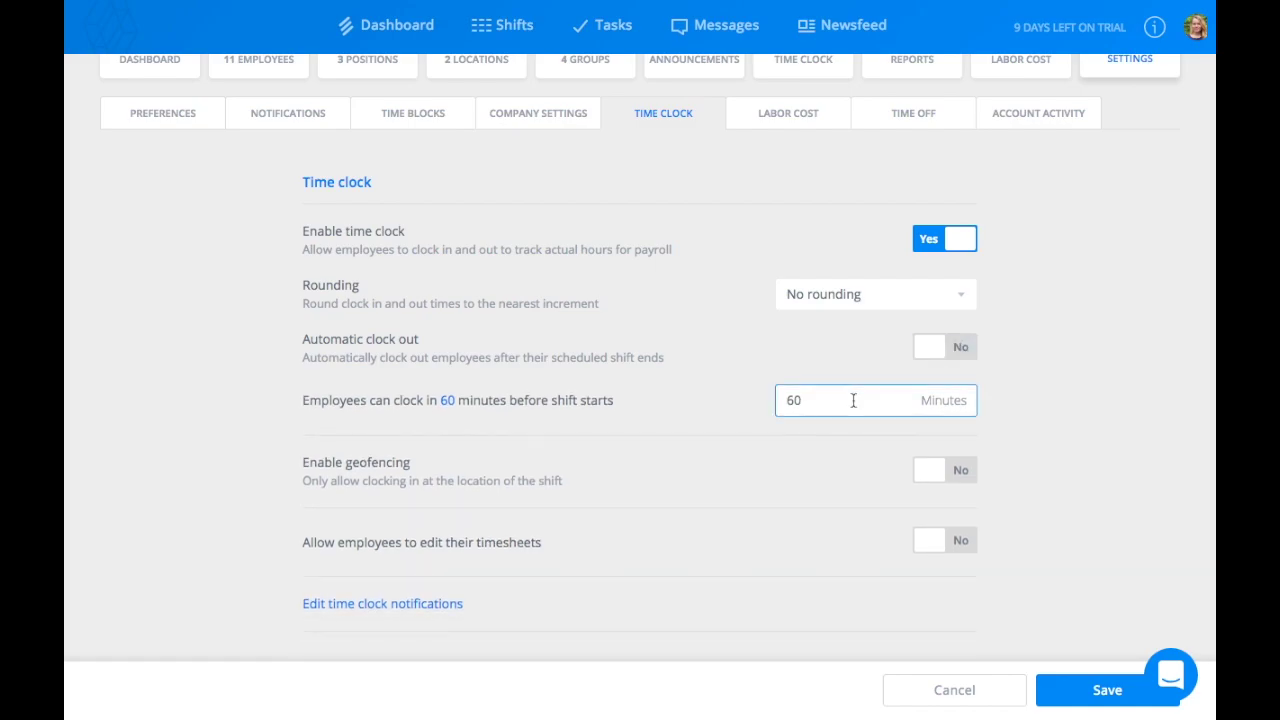
key("BackSpace")
type("3")
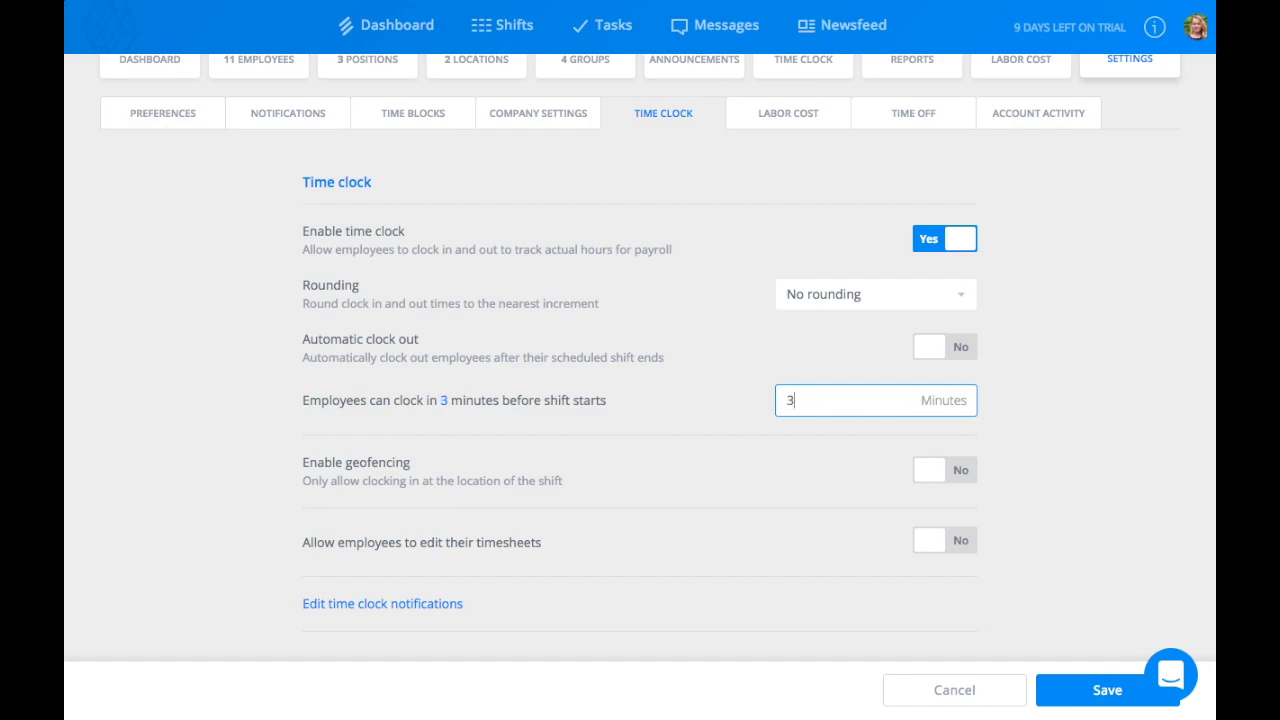
type("0")
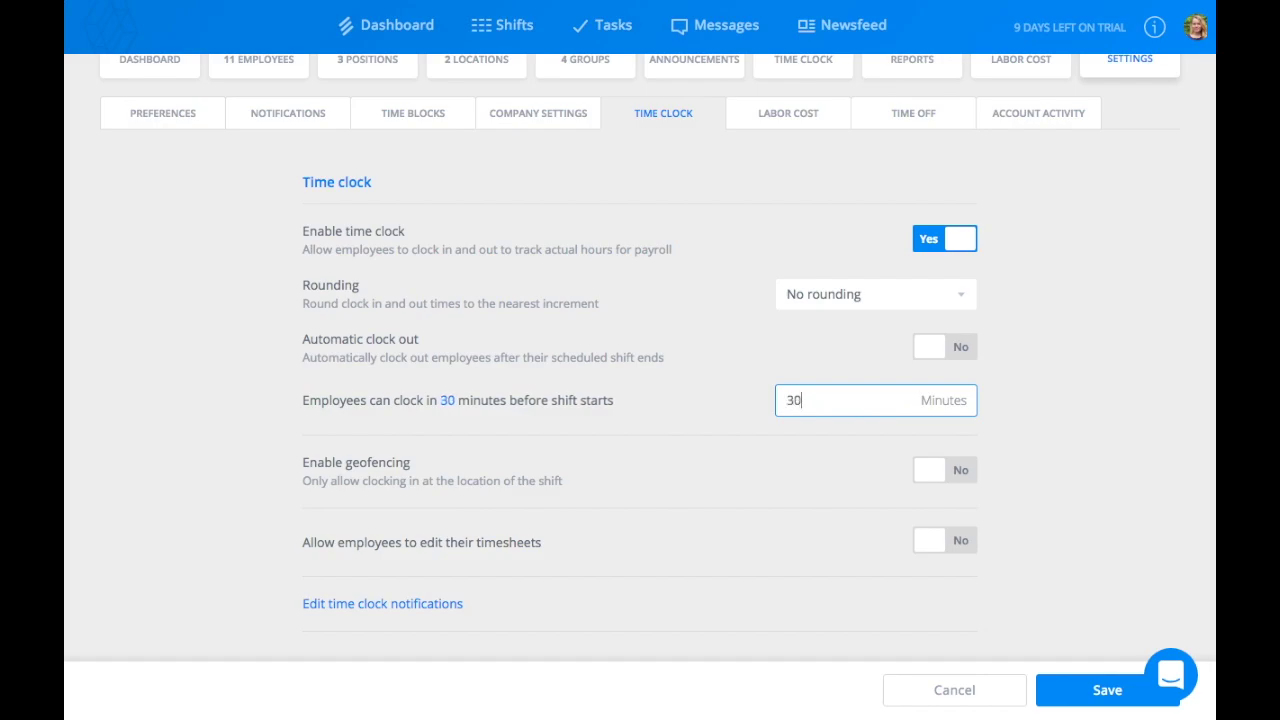
Enable geofencing and try out its distance unit and location Wi-Fi options, leaving the Wi-Fi condition off.
left_click(940, 473)
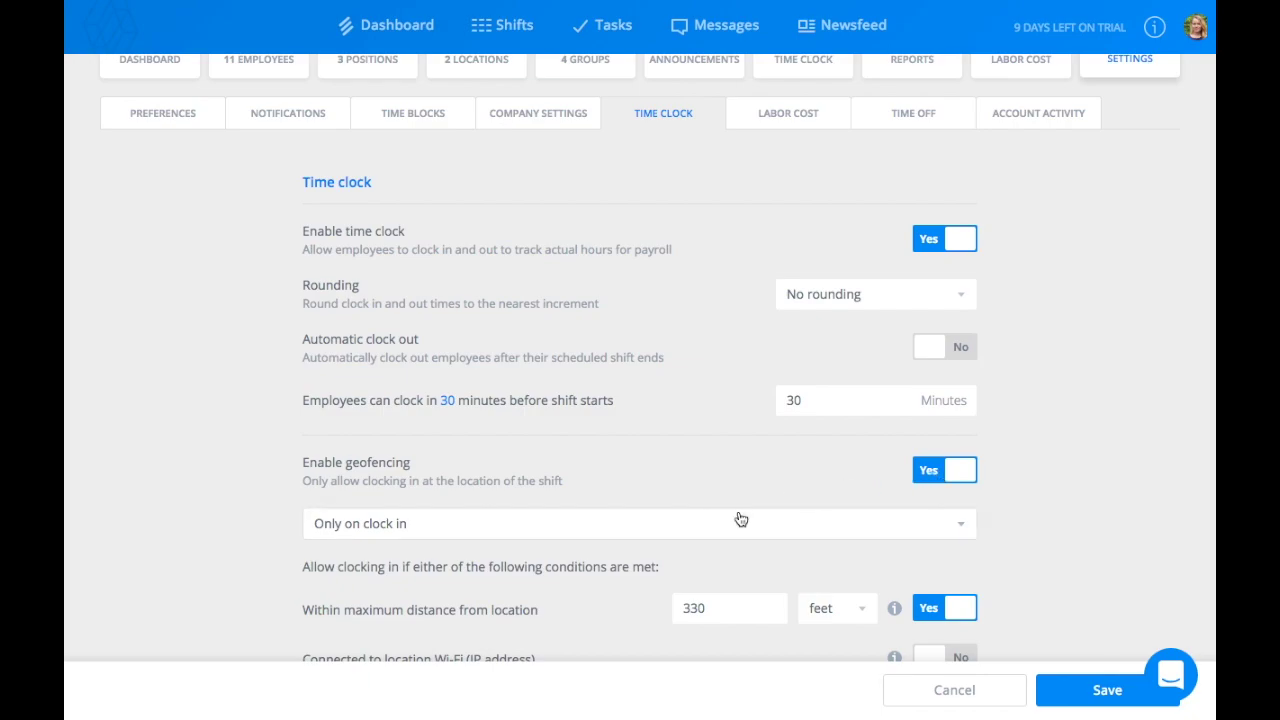
scroll(737, 517, "down", 3)
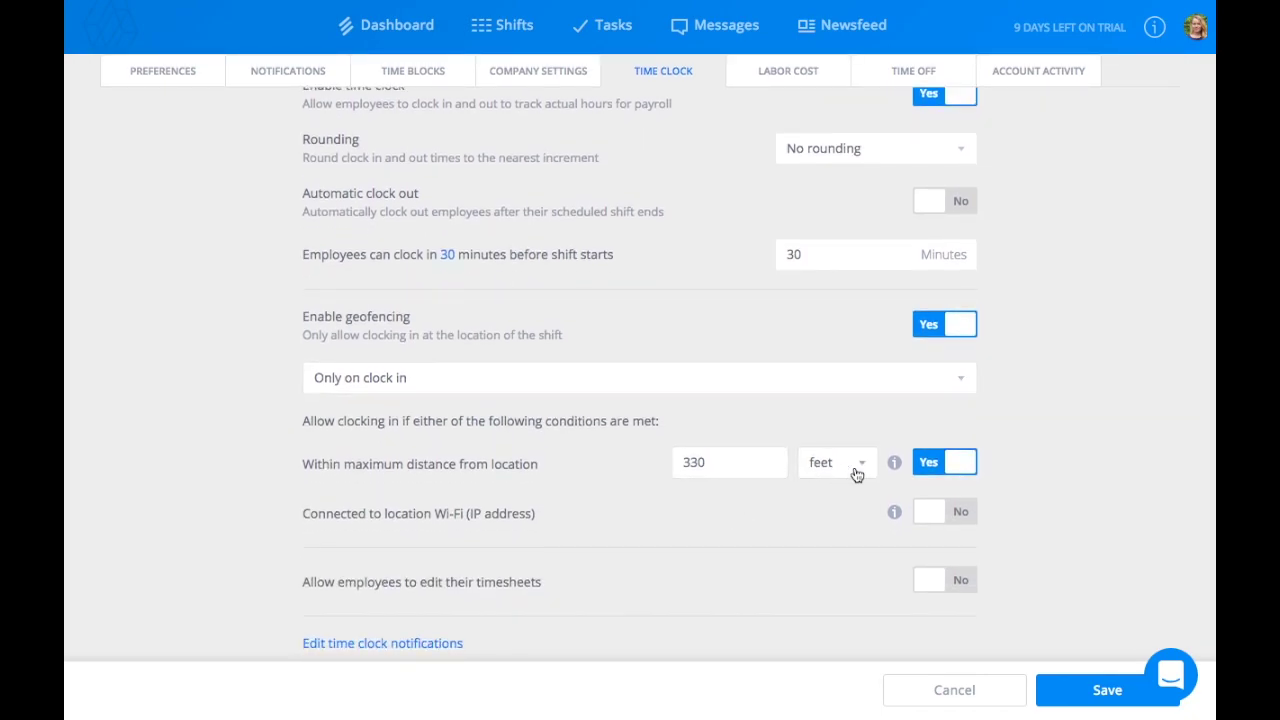
left_click(857, 470)
left_click(707, 525)
scroll(712, 526, "down", 1)
left_click(938, 470)
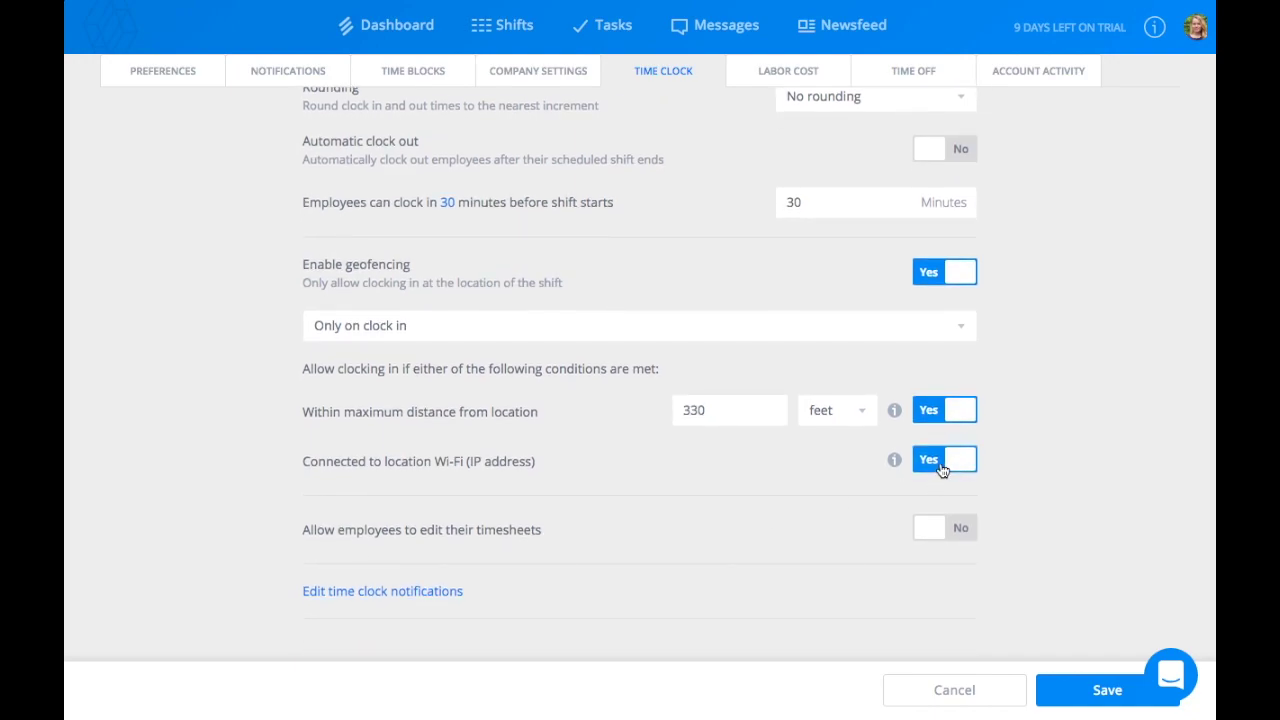
left_click(946, 471)
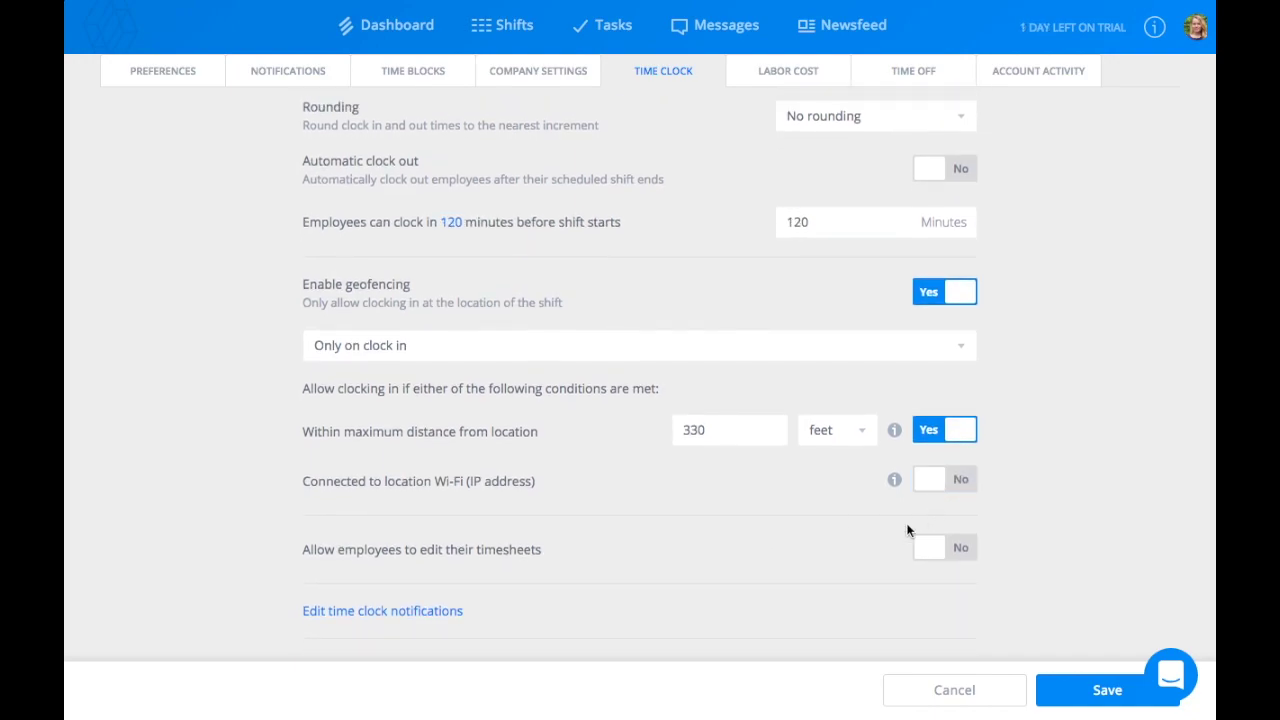
Open the Brooklyn location's settings and review its location details.
scroll(601, 305, "up", 5)
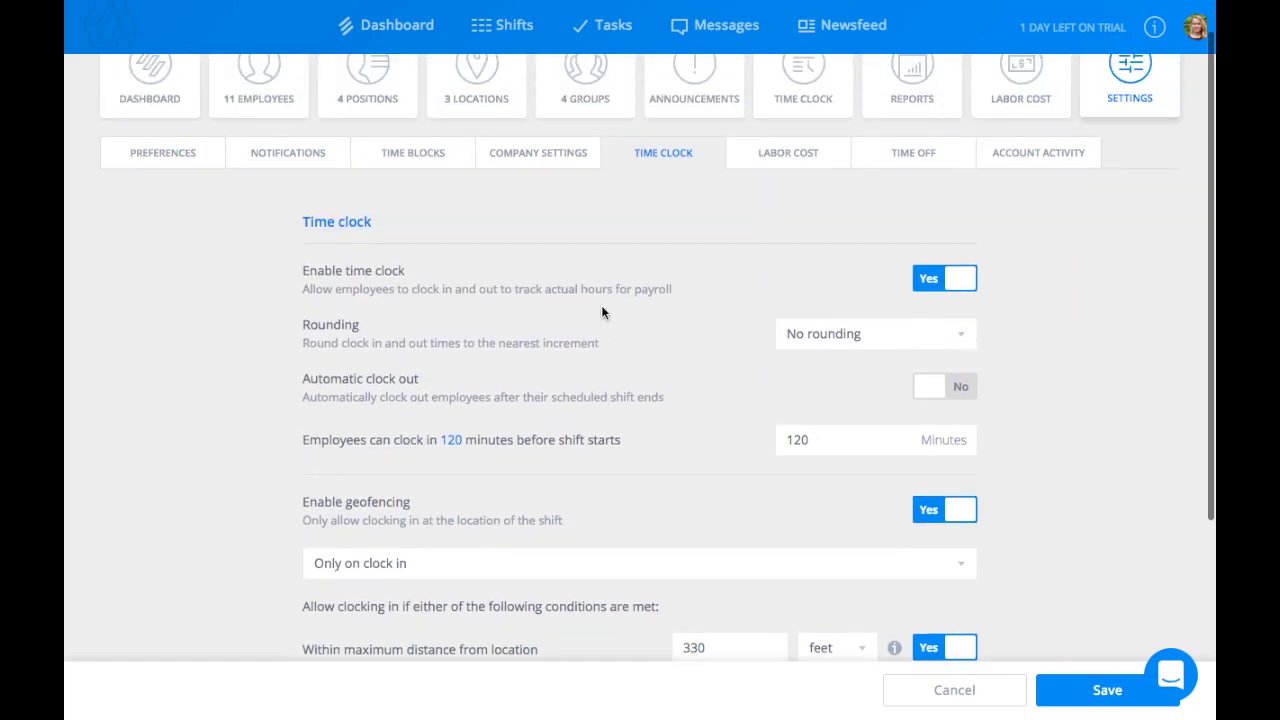
left_click(488, 162)
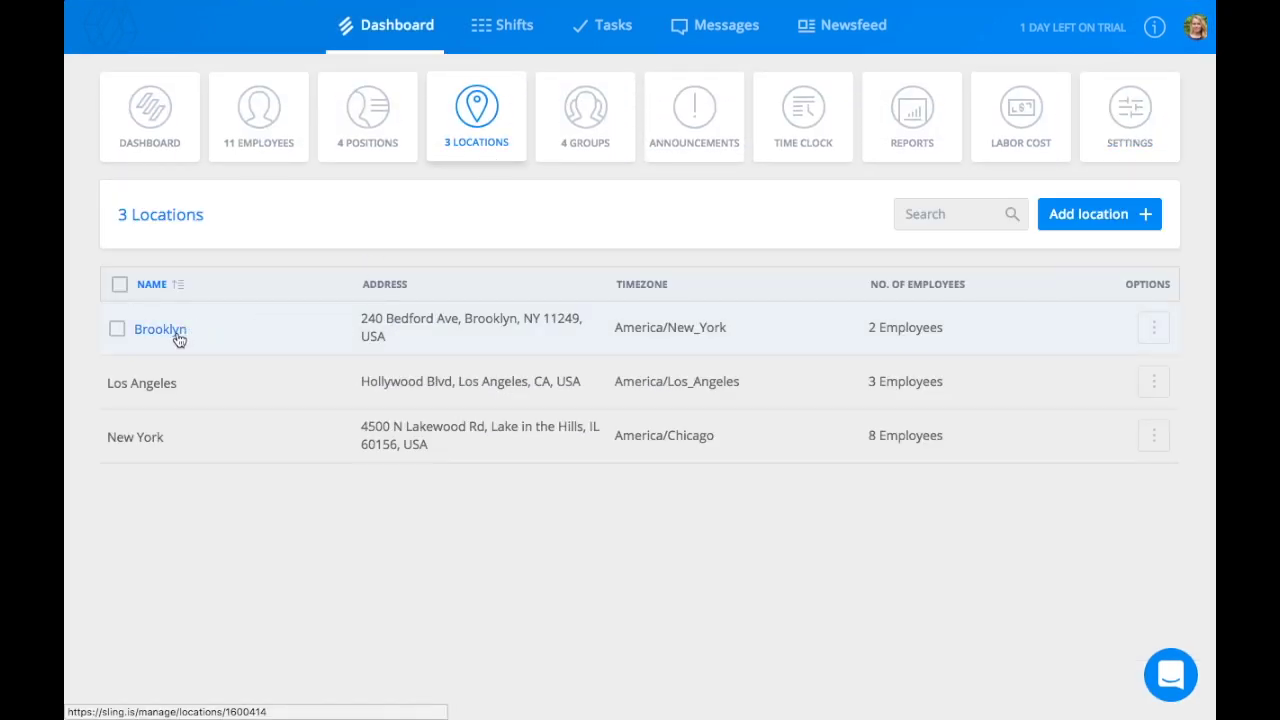
left_click(178, 335)
left_click(326, 280)
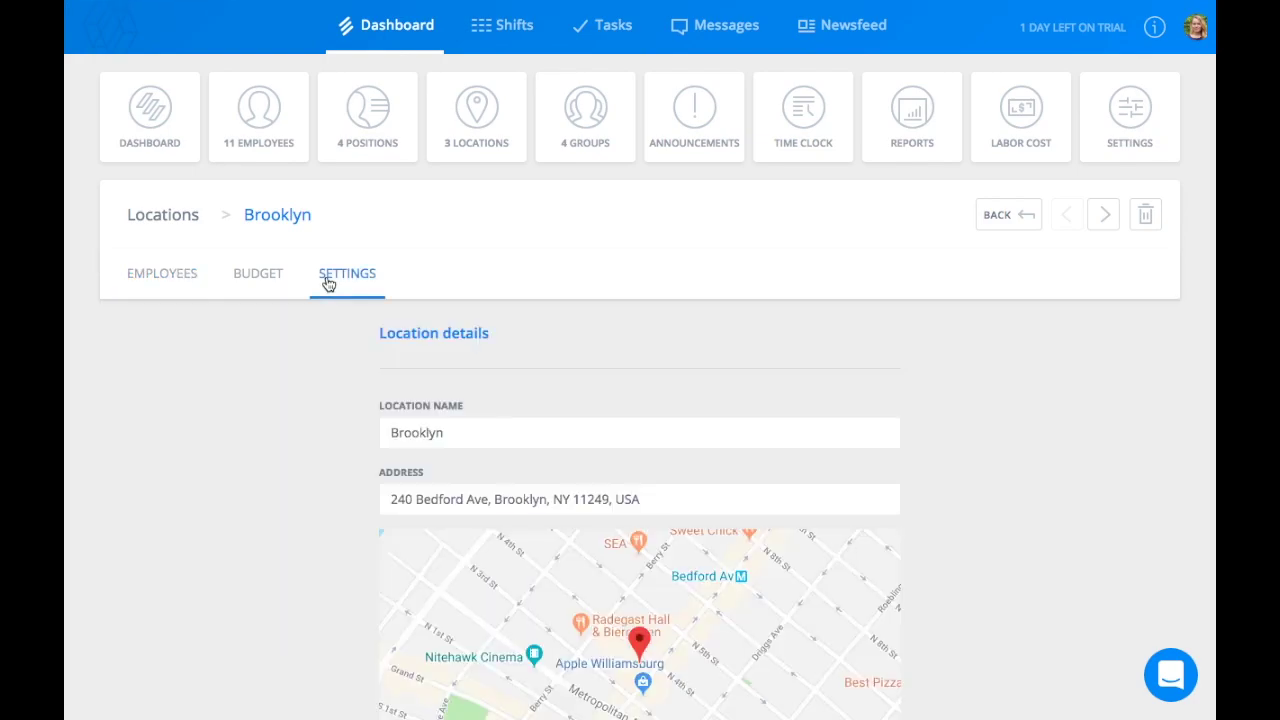
scroll(505, 378, "down", 3)
scroll(505, 385, "down", 1)
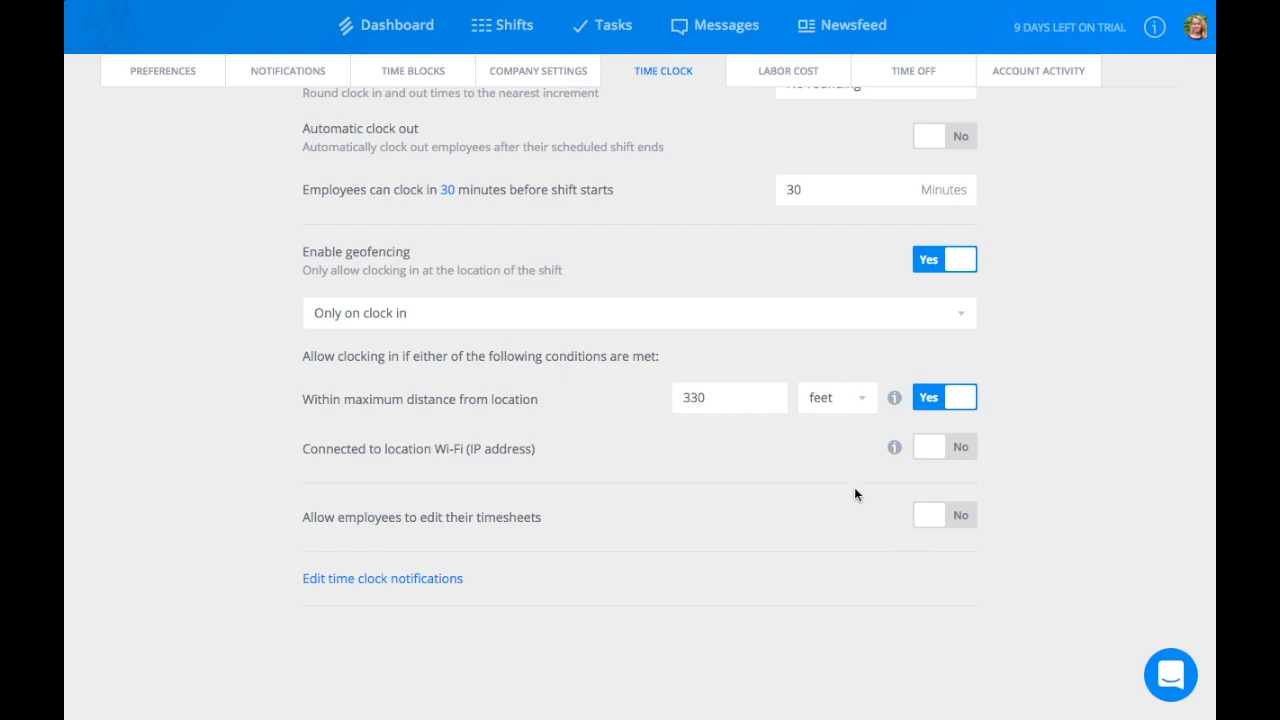
Open the time clock timesheets for the week of 09 - 15 Jul and bring up the timesheet page options.
scroll(854, 487, "up", 5)
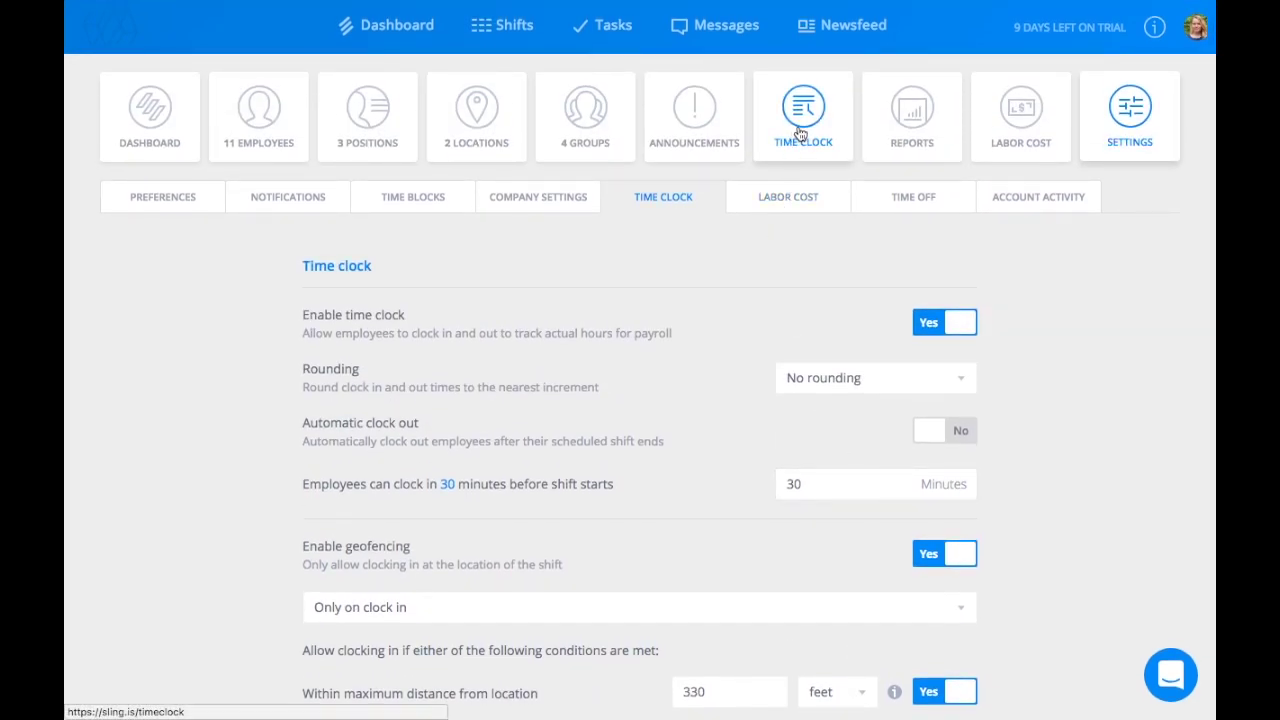
left_click(800, 133)
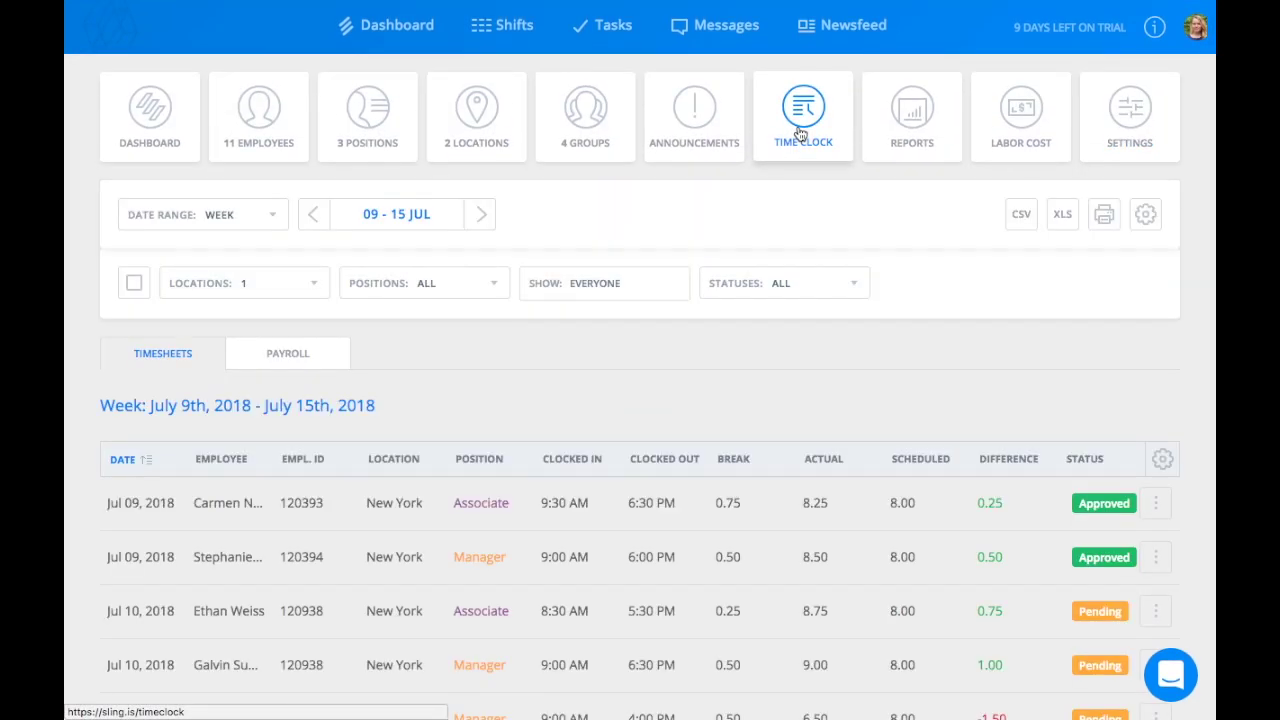
scroll(634, 417, "down", 1)
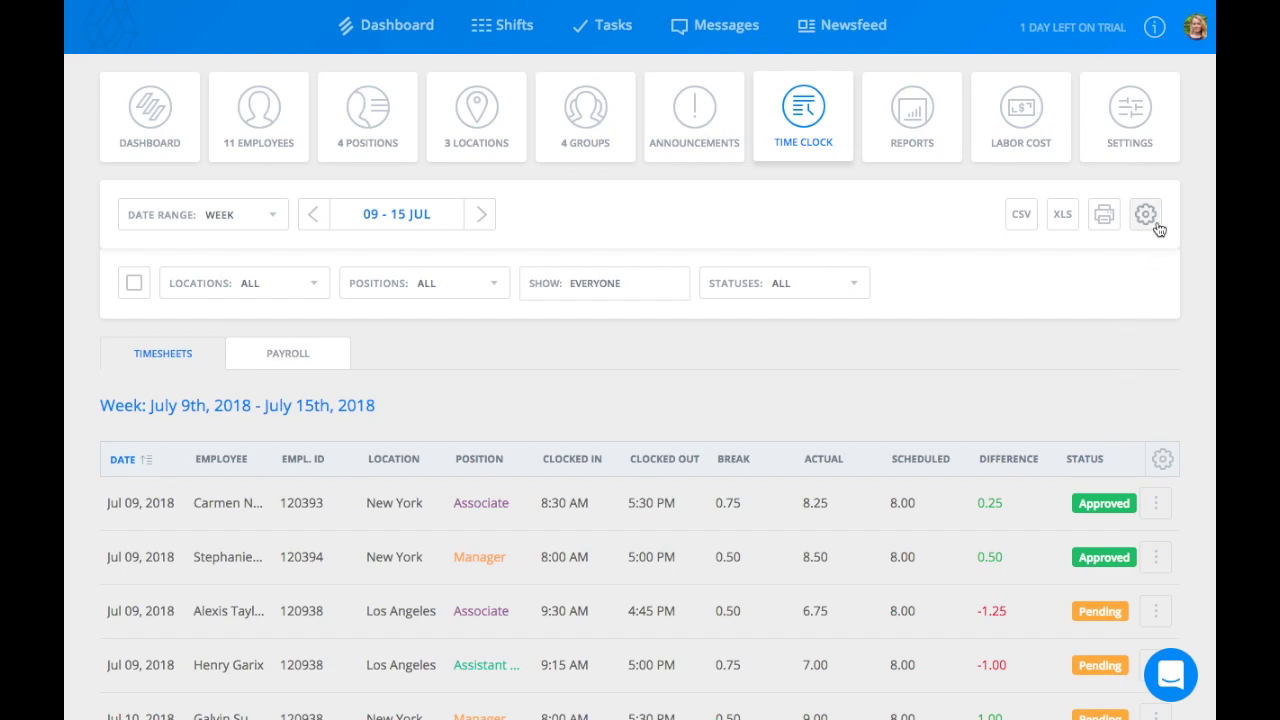
left_click(1146, 215)
left_click(1125, 288)
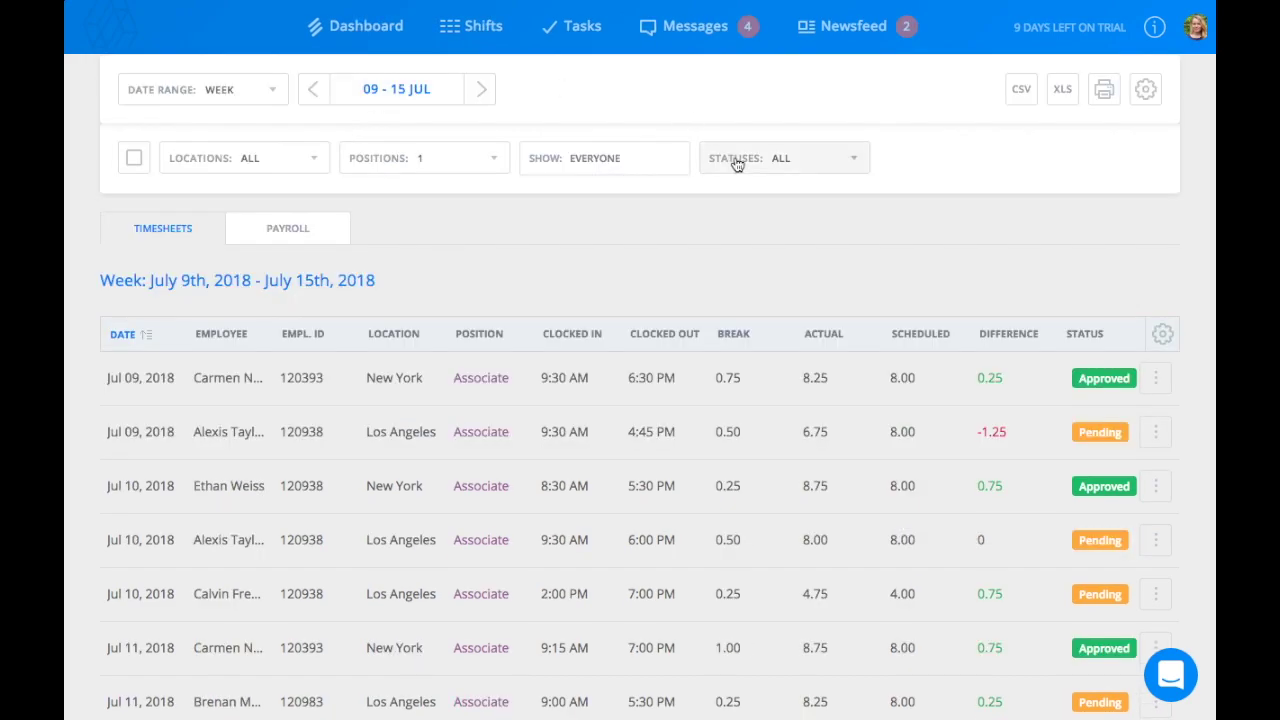
Try the status filter by excluding and re-including Pending timesheets.
left_click(734, 160)
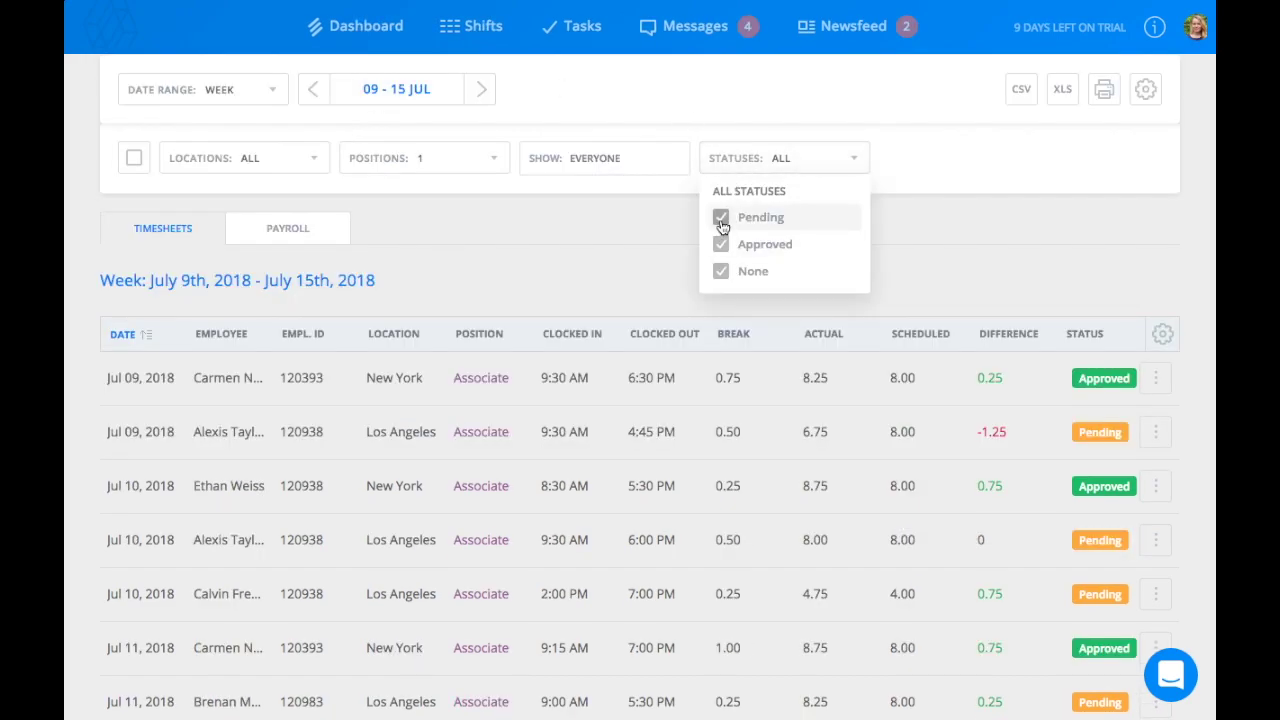
left_click(721, 216)
left_click(720, 216)
Filter the timesheets to a single New York associate, and clear the employee filter again.
left_click(633, 157)
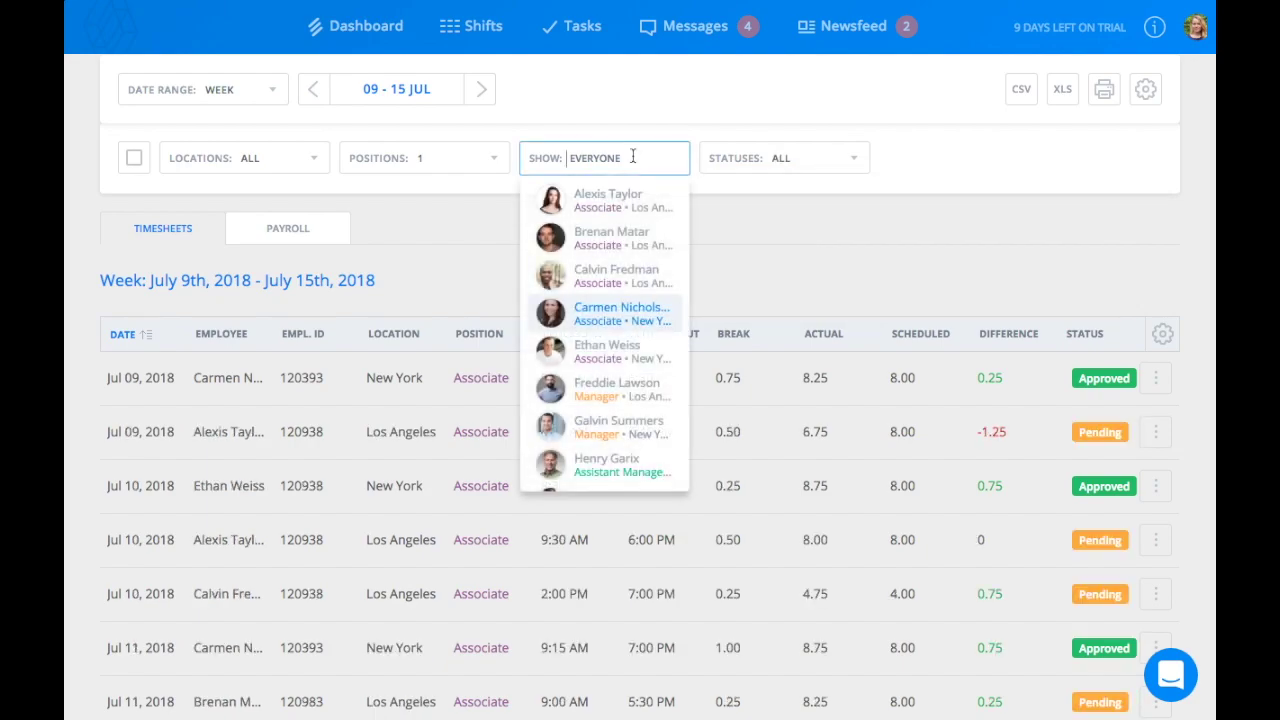
scroll(648, 345, "down", 2)
scroll(648, 345, "up", 2)
left_click(648, 345)
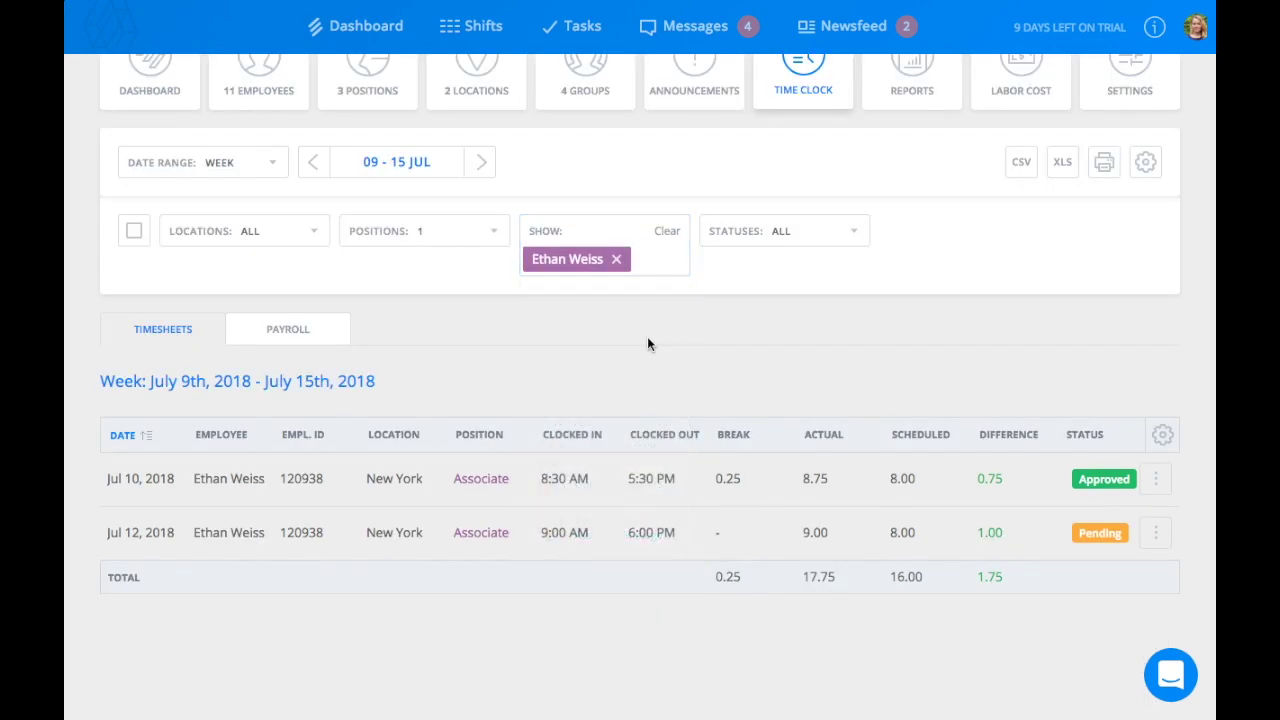
left_click(617, 260)
Switch the position filter from Associate to Manager, and widen it to include all positions.
left_click(486, 162)
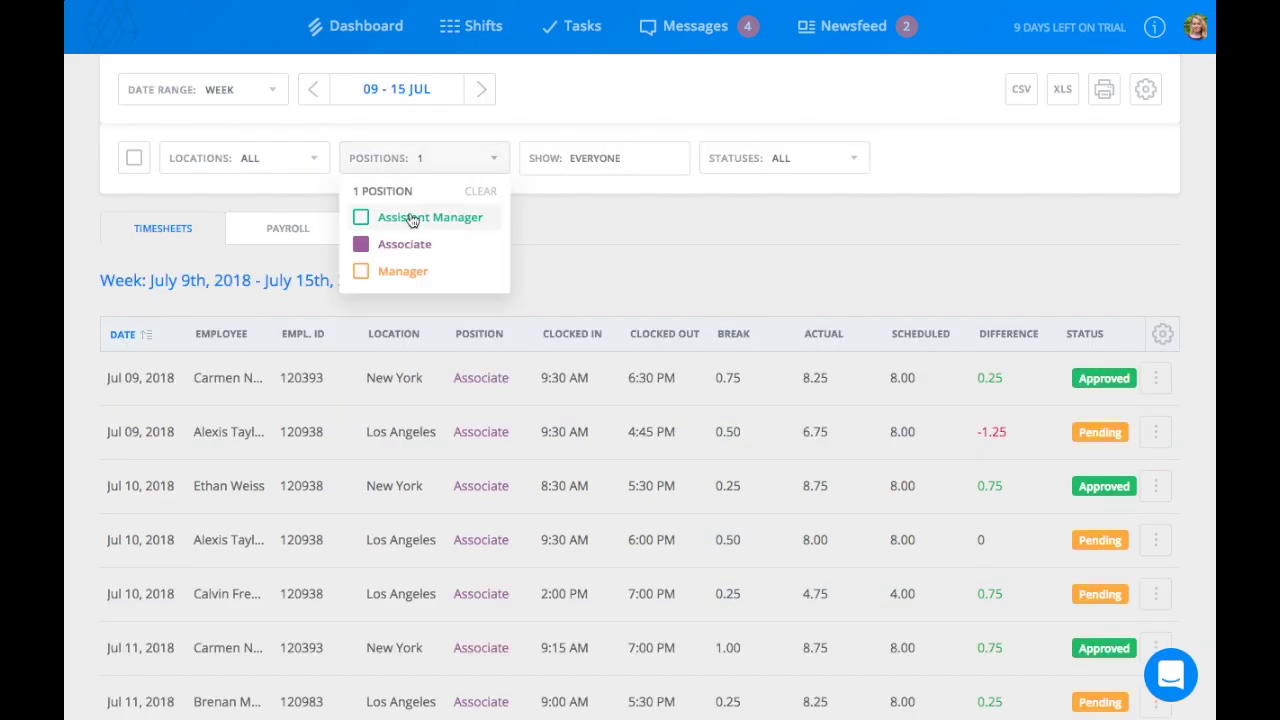
left_click(362, 271)
left_click(361, 244)
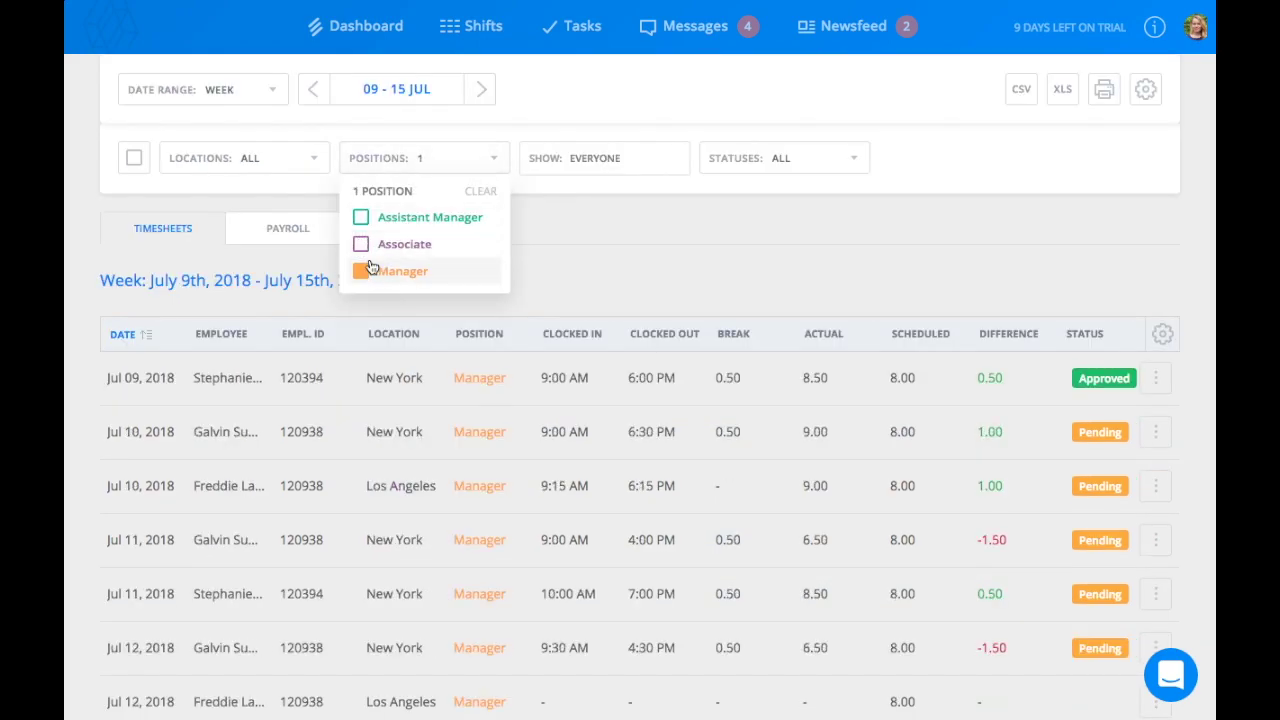
left_click(362, 244)
left_click(362, 217)
left_click(676, 286)
Filter the timesheets to the New York location and look through the resulting list.
scroll(676, 284, "up", 2)
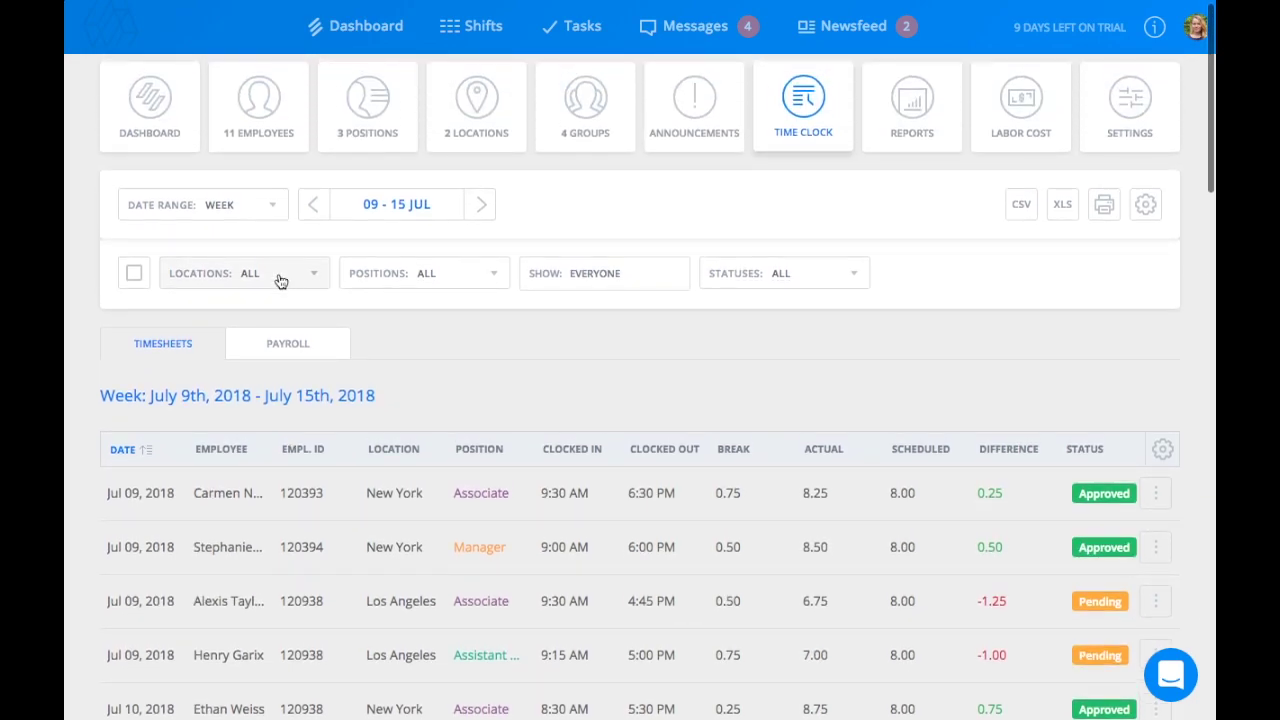
left_click(285, 278)
left_click(181, 332)
left_click(511, 368)
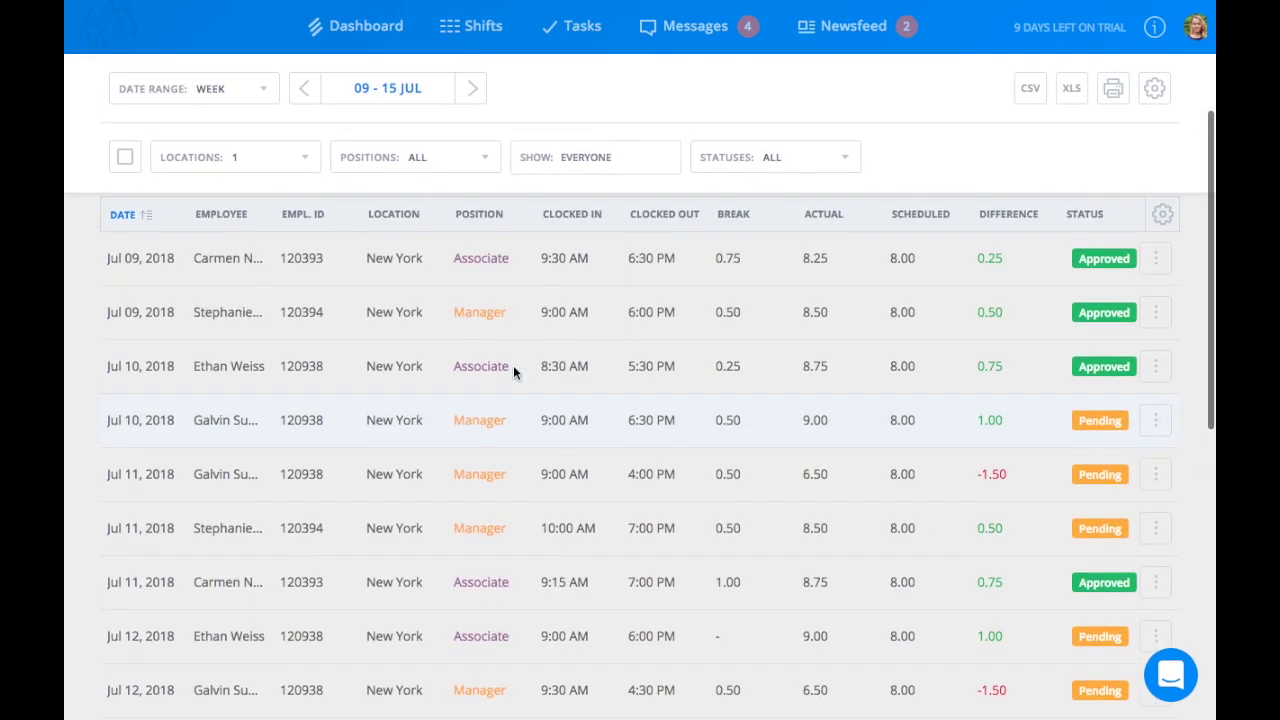
scroll(786, 438, "down", 3)
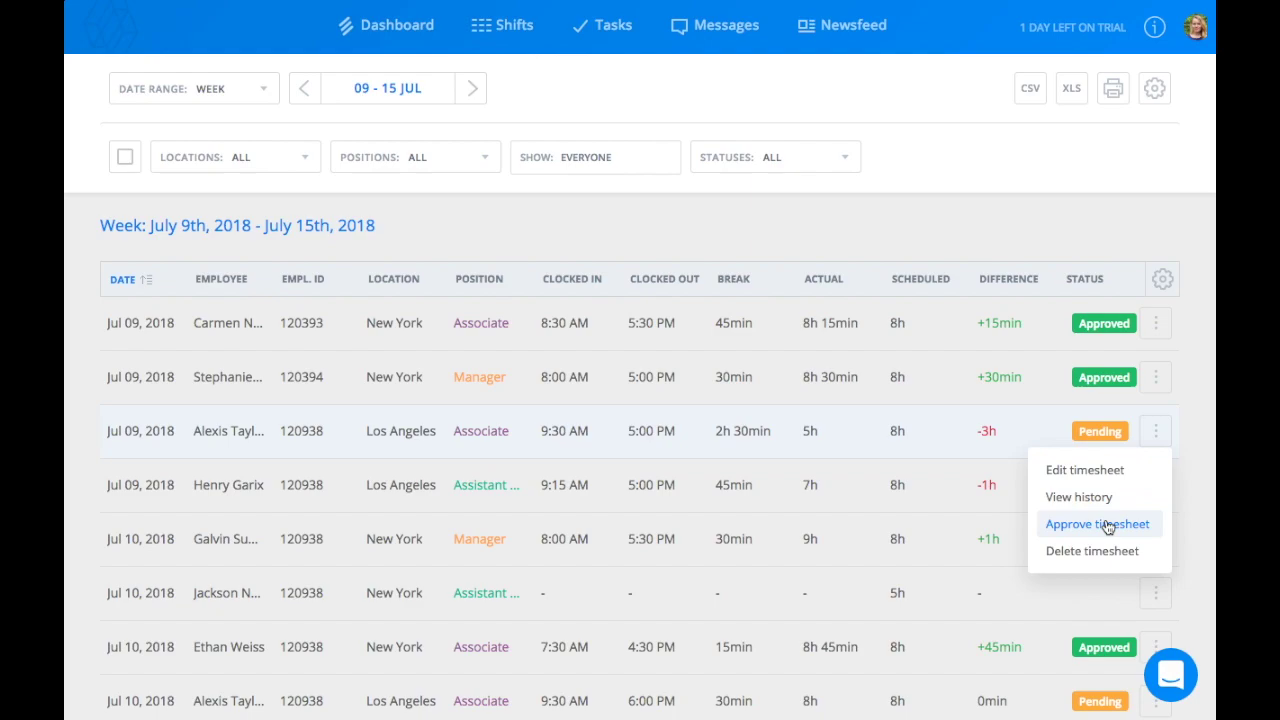
Approve the Los Angeles associate's Jul 09, 2018 timesheet and open it for editing.
left_click(1107, 524)
left_click(1154, 431)
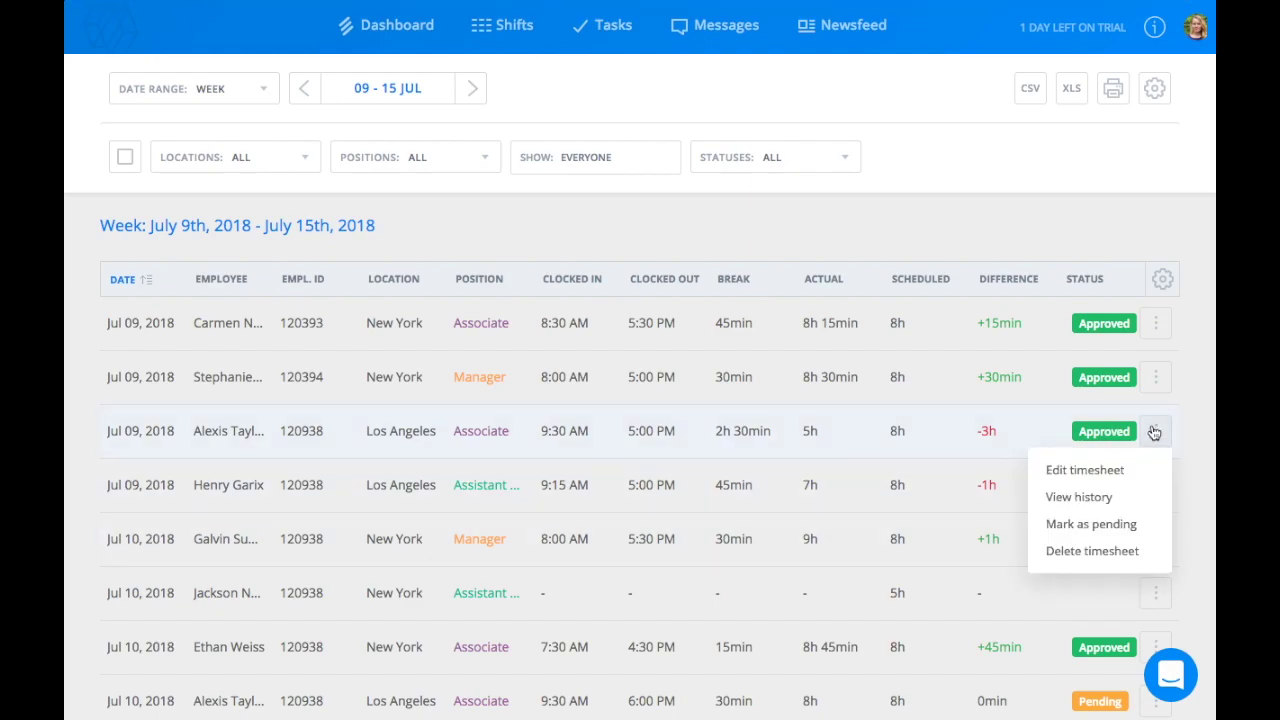
left_click(1104, 471)
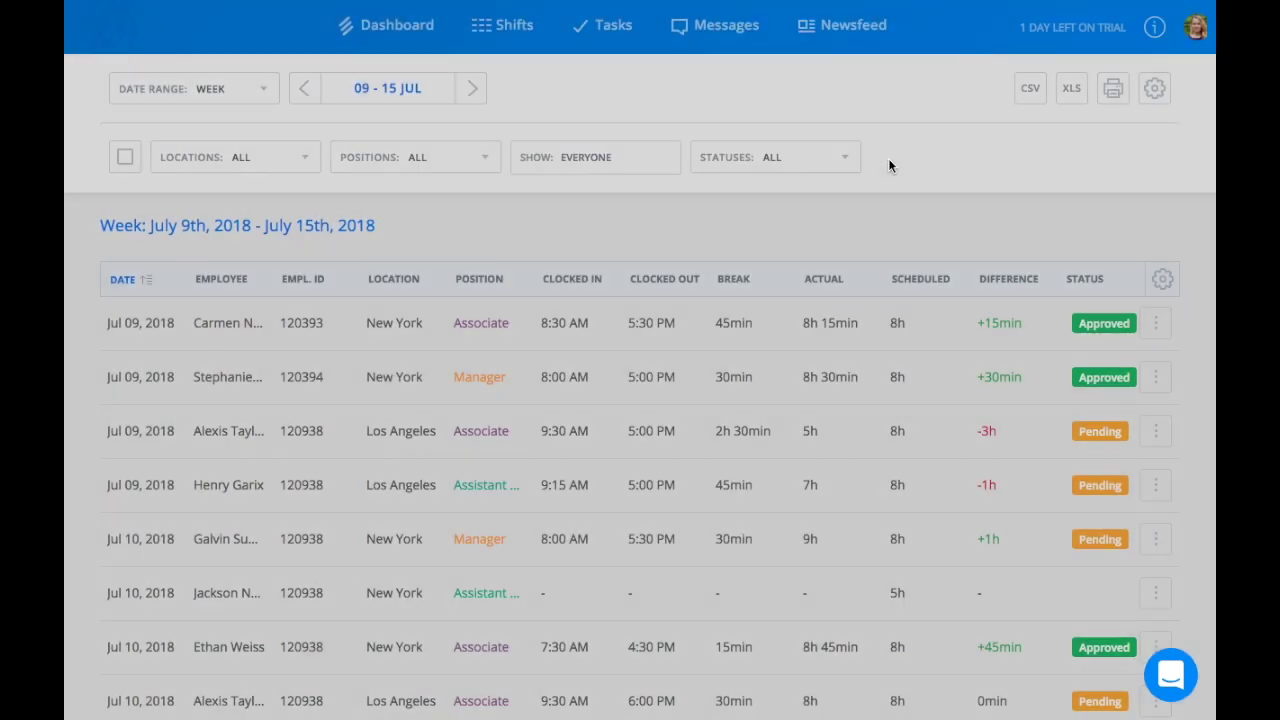
View the change history of the Los Angeles associate's Jul 09, 2018 timesheet and close it.
left_click(1155, 431)
left_click(1094, 508)
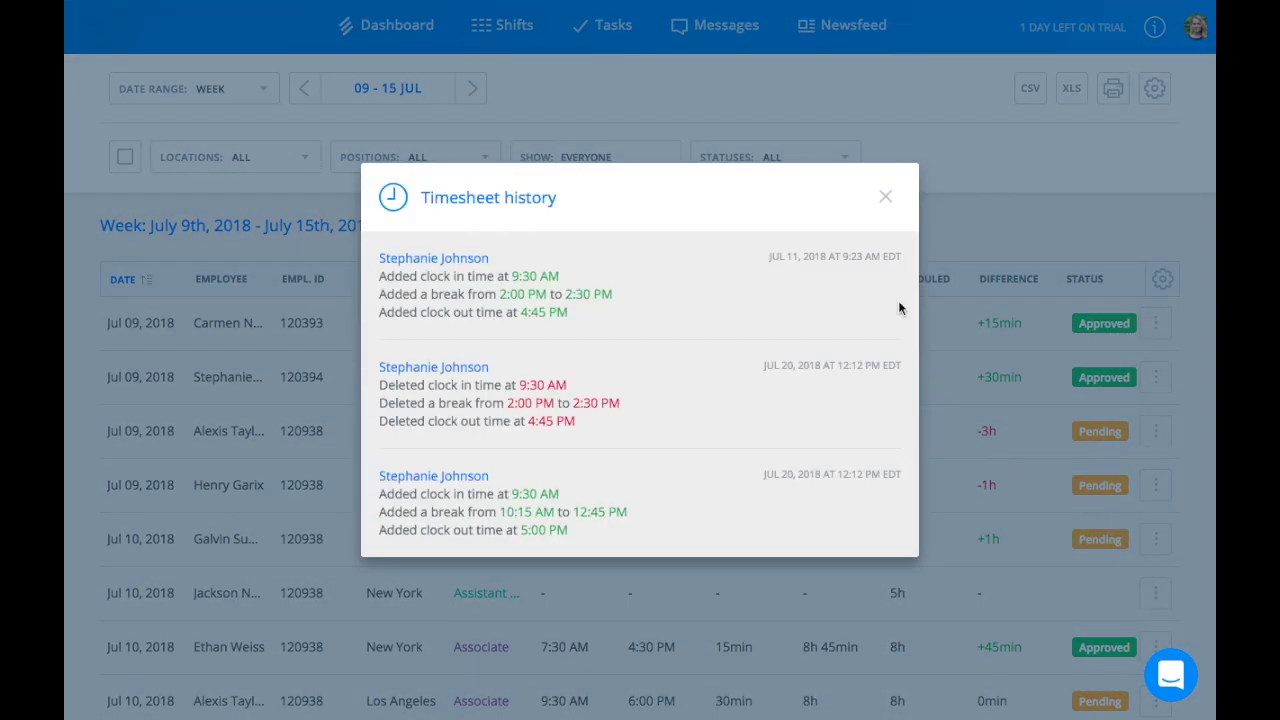
left_click(883, 205)
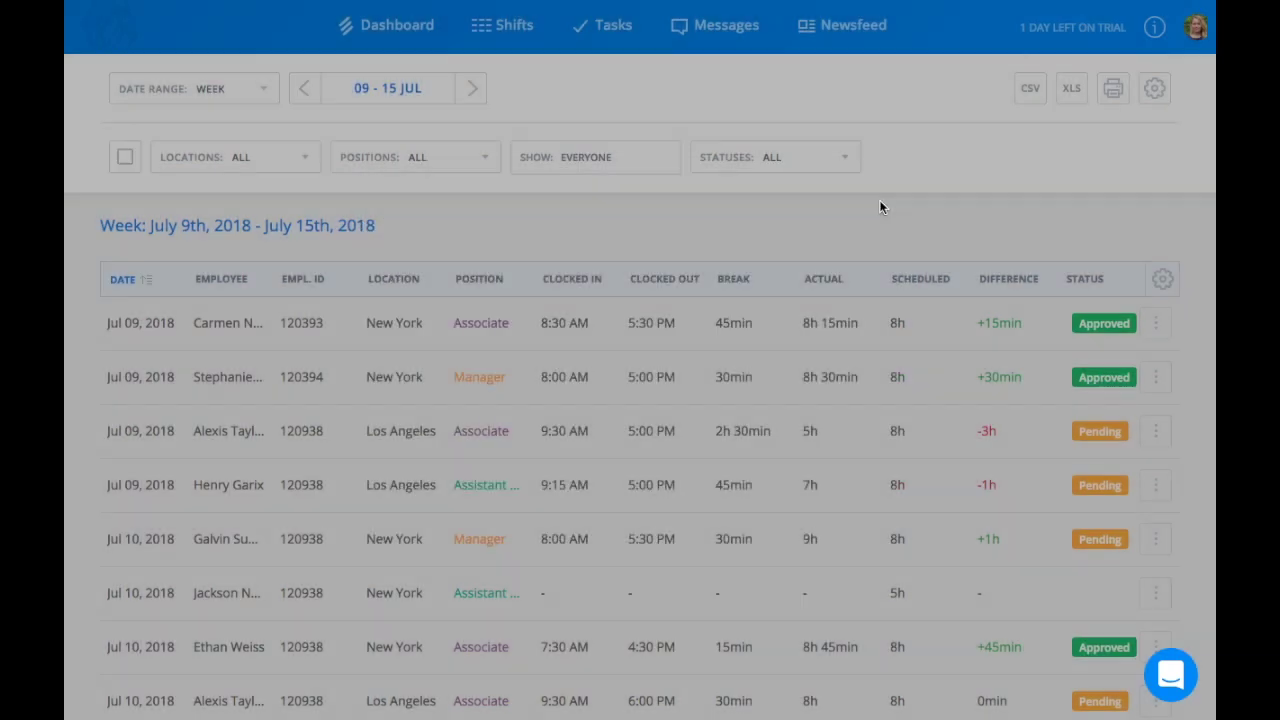
Mark the Los Angeles associate's approved Jul 09, 2018 timesheet as pending.
left_click(1155, 431)
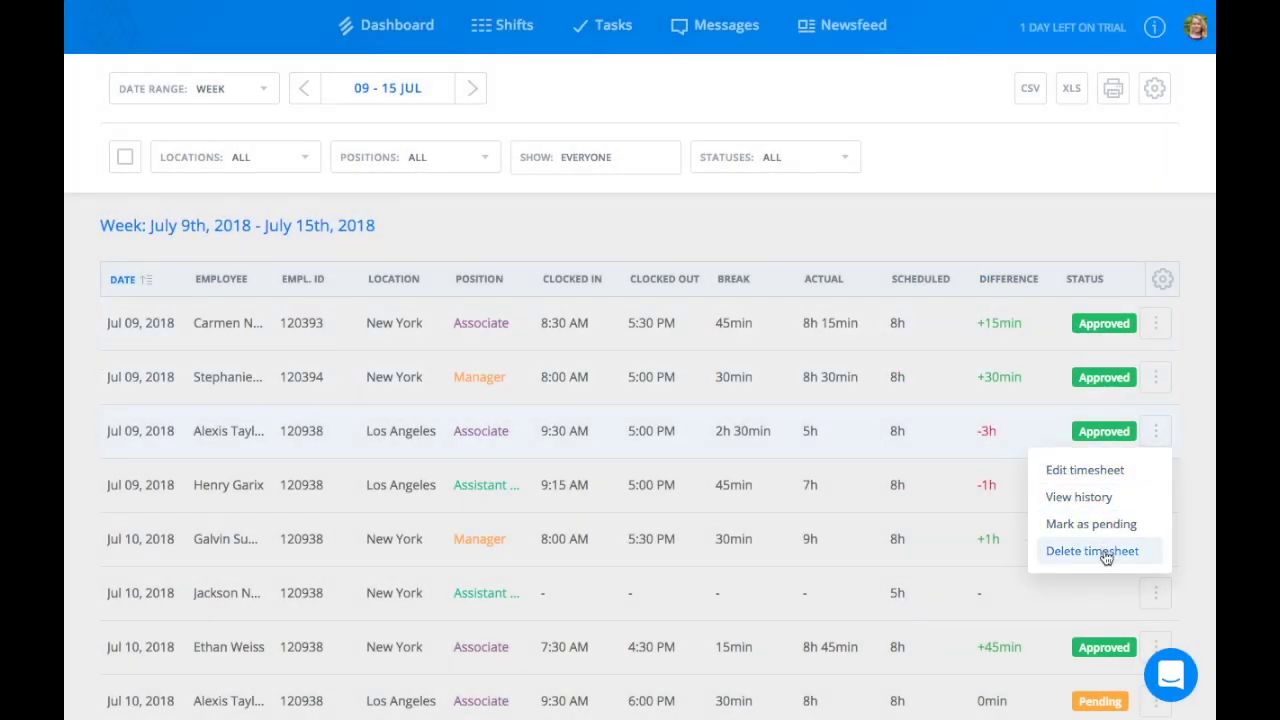
left_click(1172, 522)
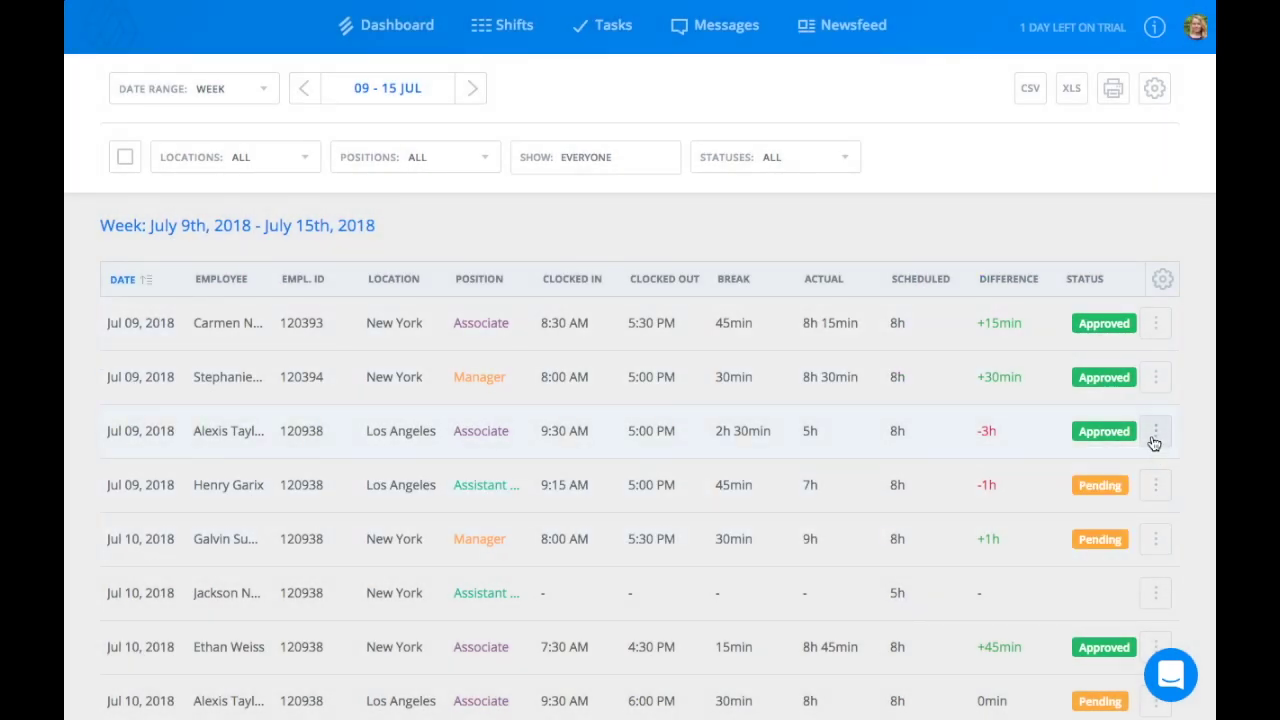
left_click(1155, 441)
left_click(1133, 527)
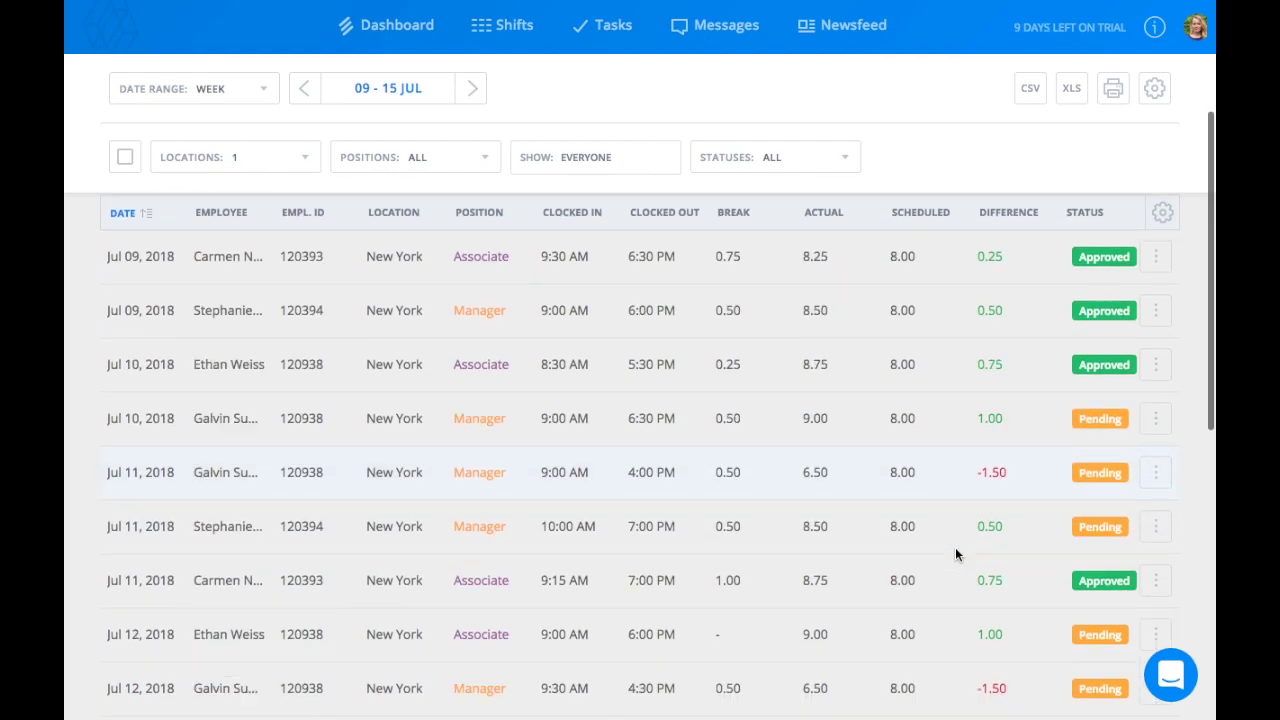
Review the New York timesheet totals for July 9–15, 2018, and look through the same week's payroll.
scroll(955, 547, "down", 8)
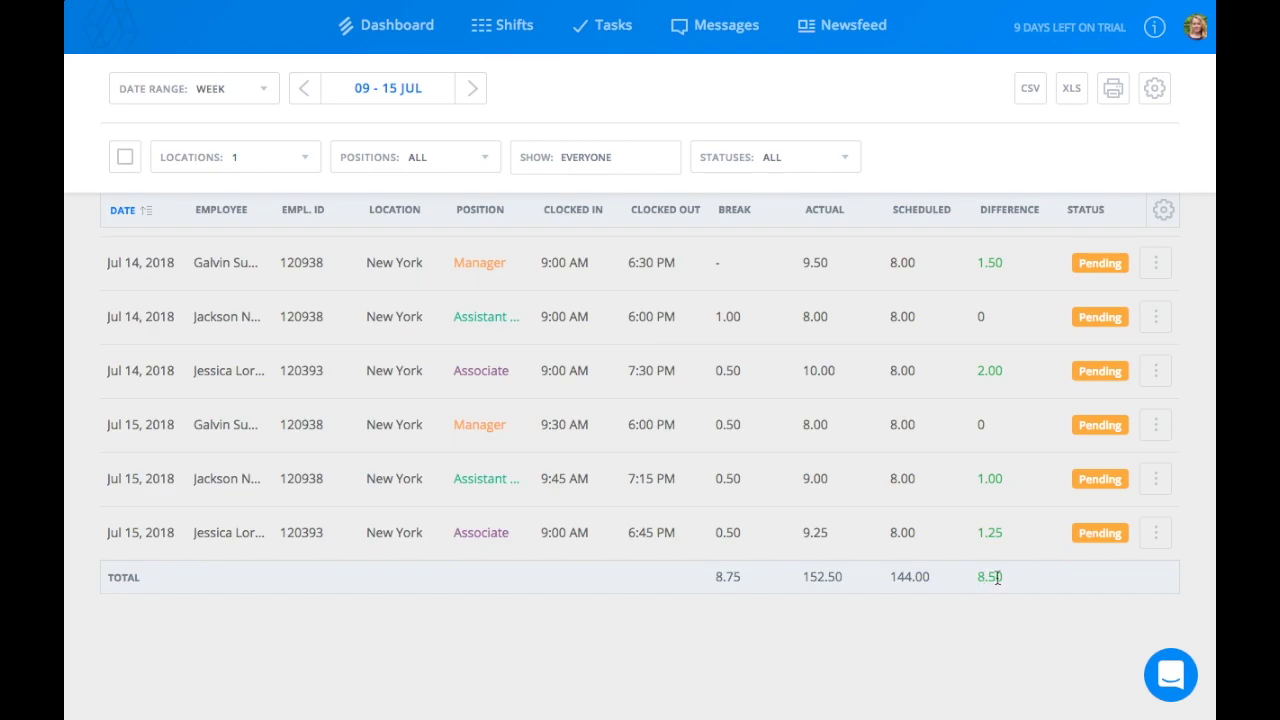
scroll(370, 435, "up", 8)
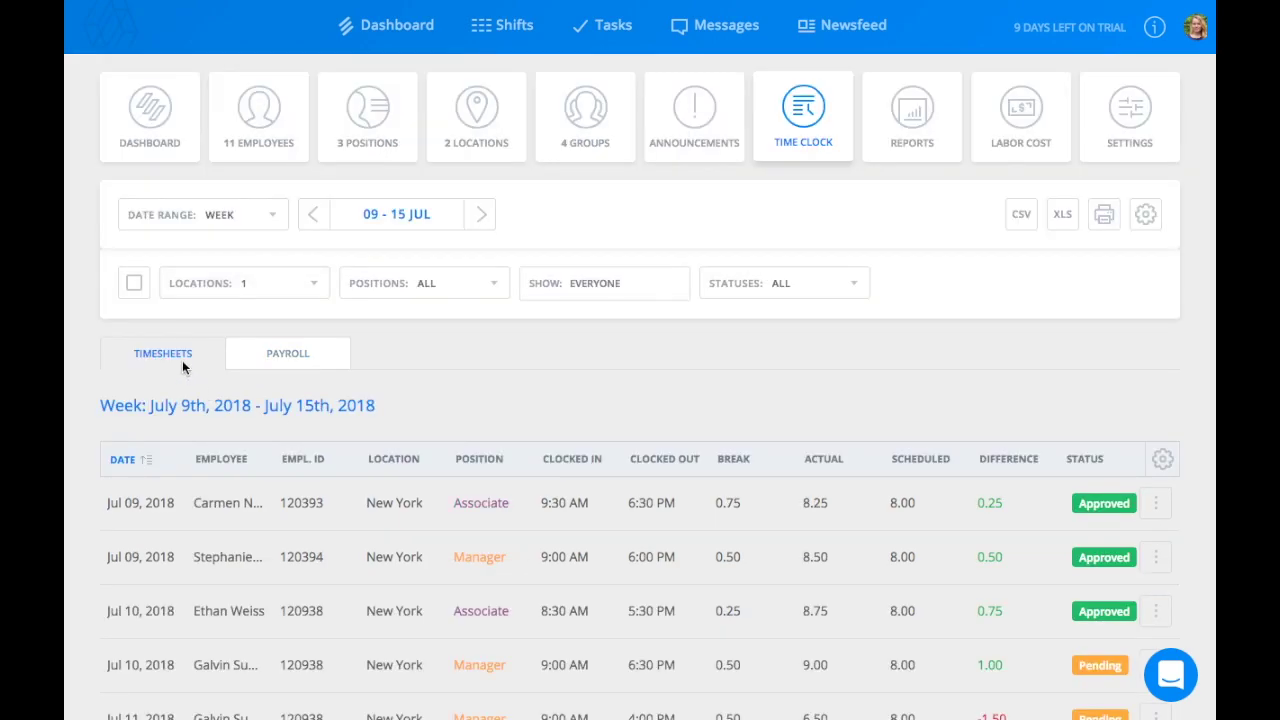
left_click(266, 354)
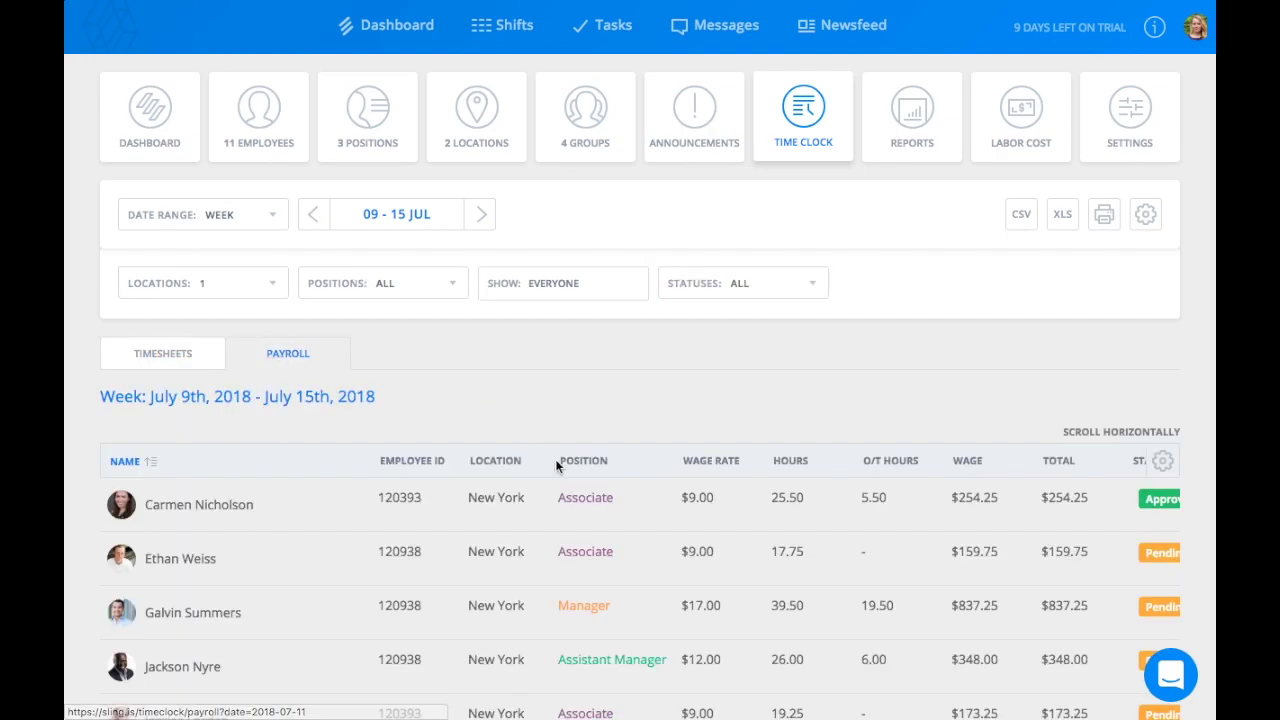
scroll(557, 466, "down", 3)
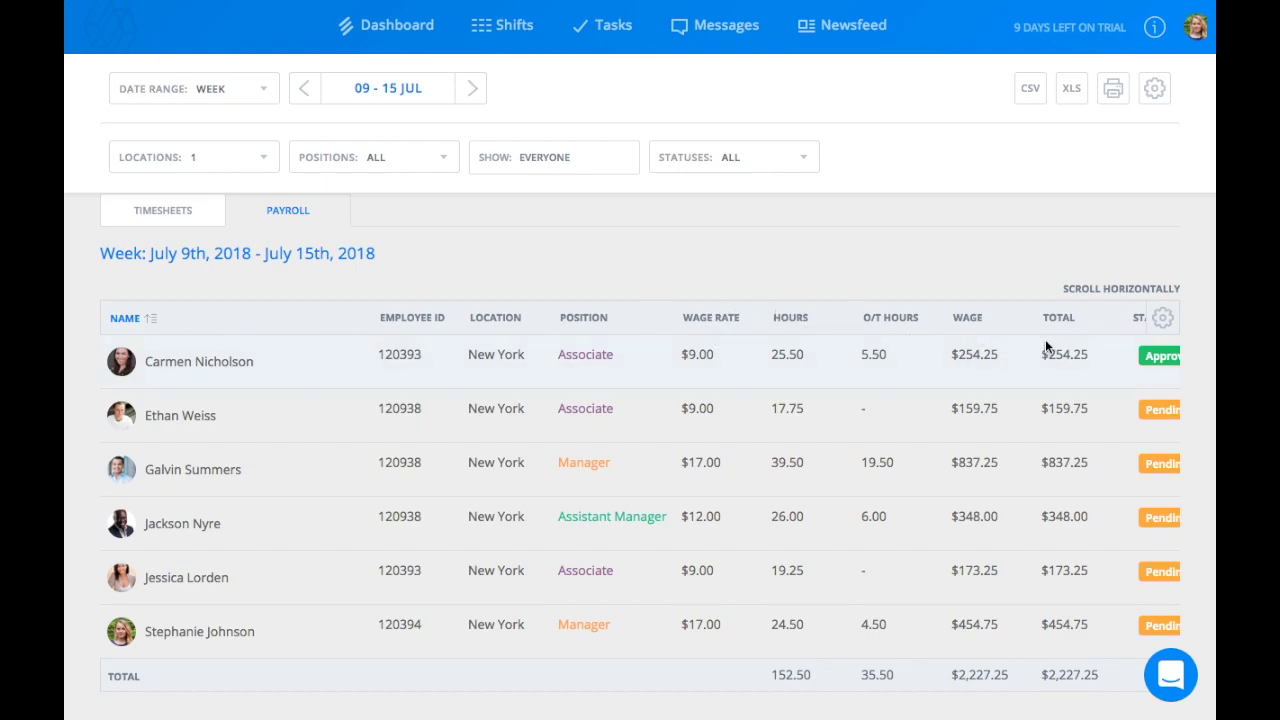
scroll(1063, 325, "right", 2)
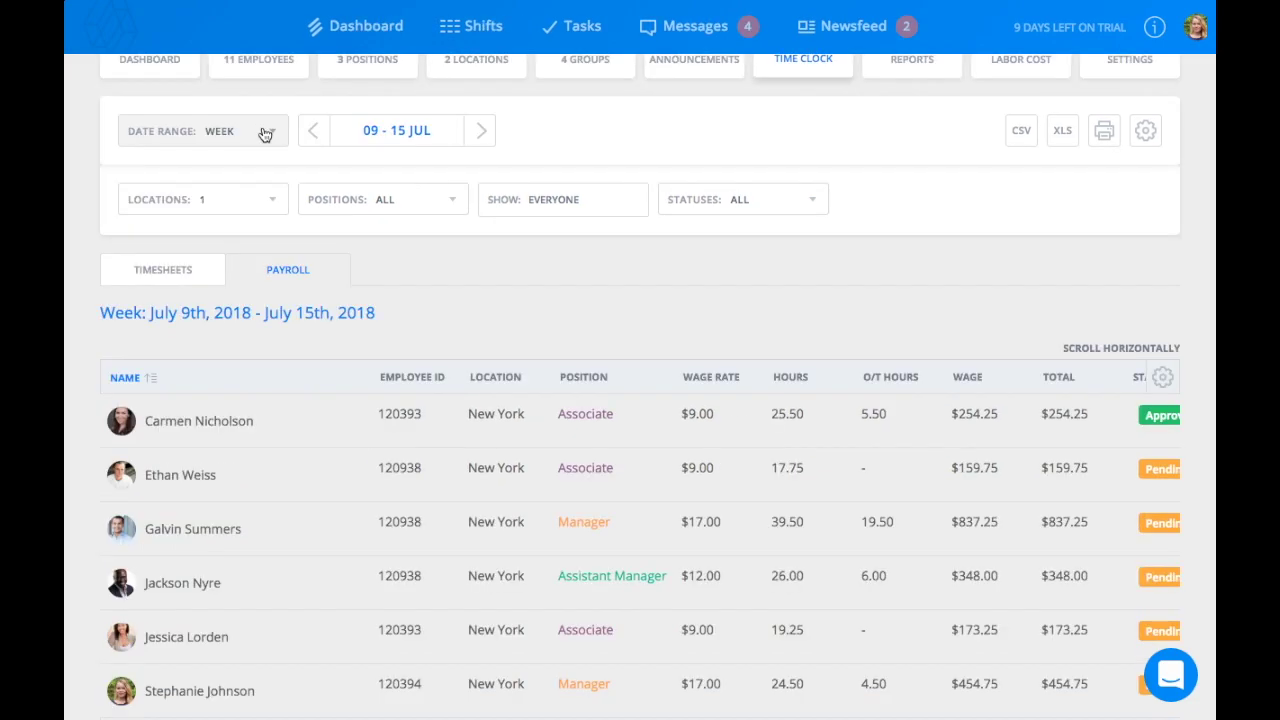
View the New York payroll by day, by week and by month.
left_click(266, 131)
left_click(241, 164)
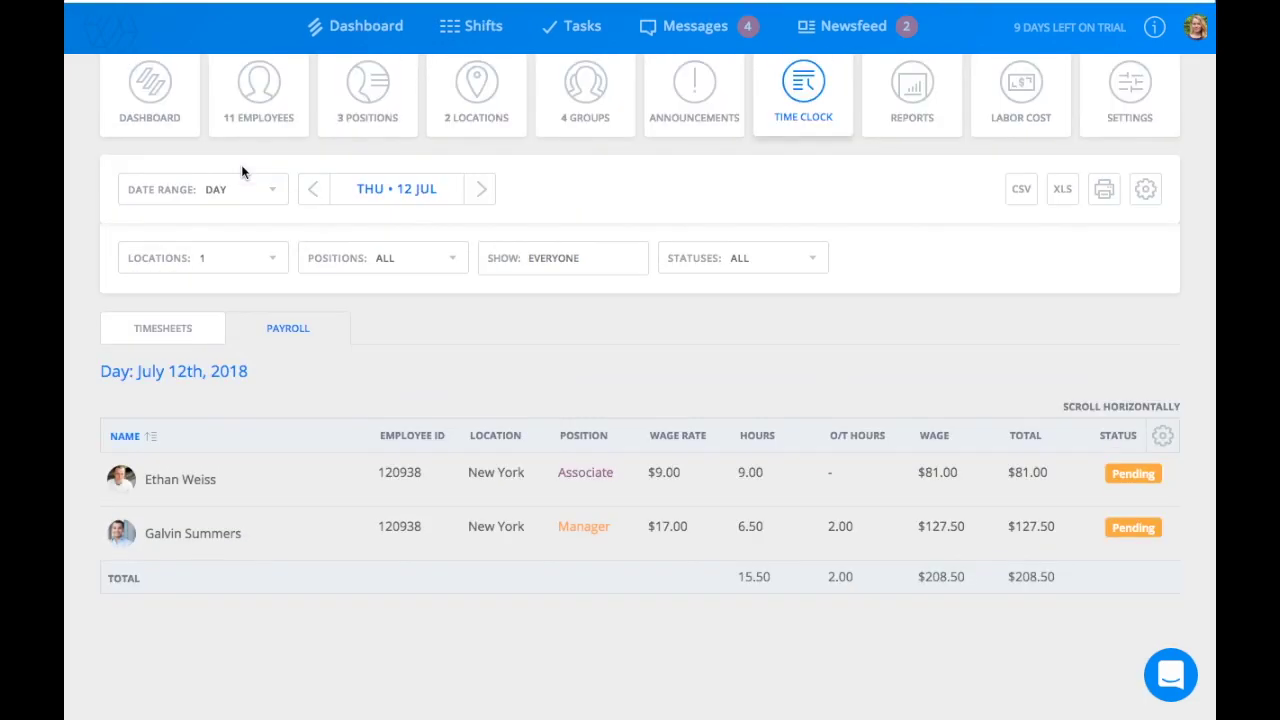
left_click(250, 189)
left_click(240, 229)
left_click(250, 189)
left_click(246, 260)
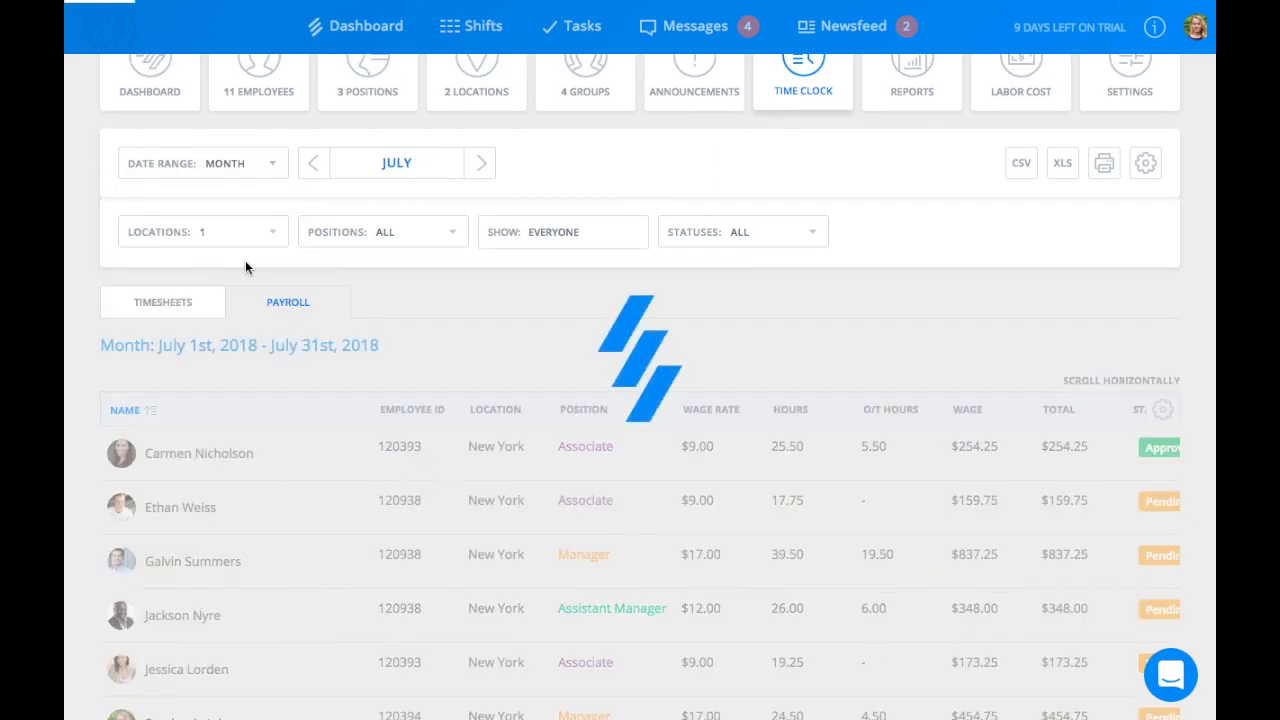
View the New York payroll for the July–September quarter and for the whole year 2018.
scroll(245, 260, "down", 1)
left_click(246, 192)
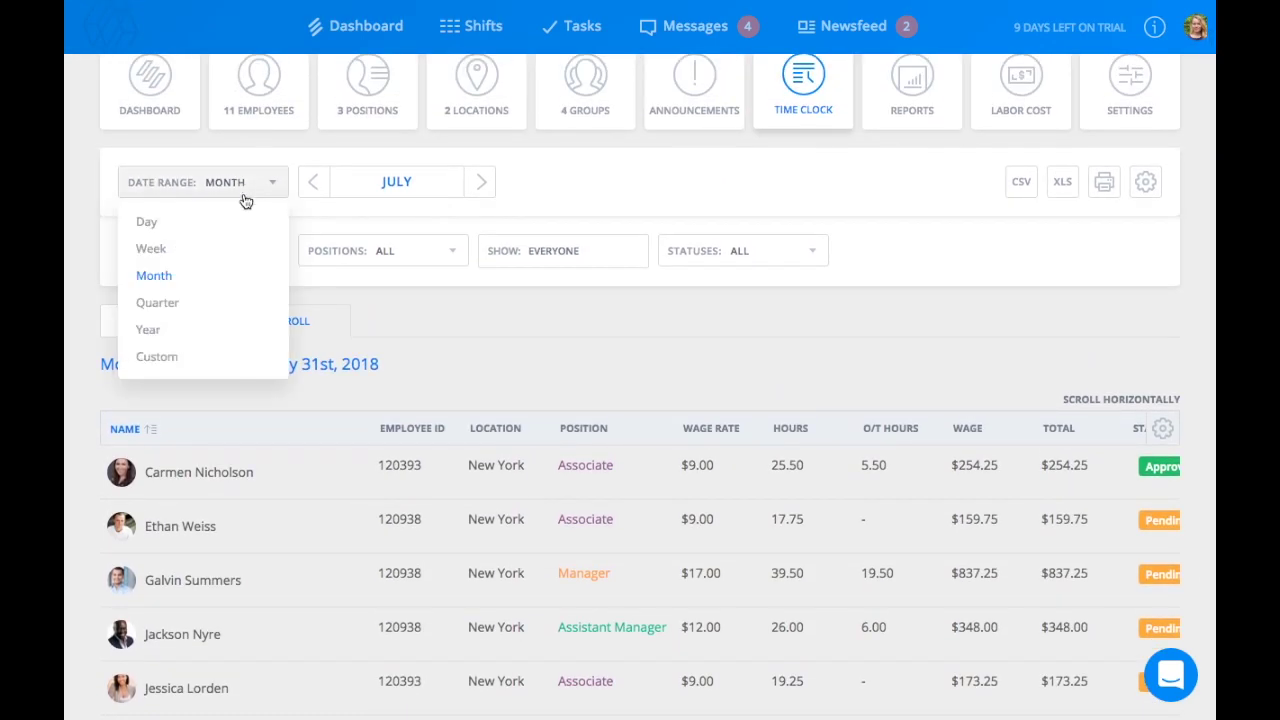
left_click(212, 306)
scroll(367, 451, "down", 2)
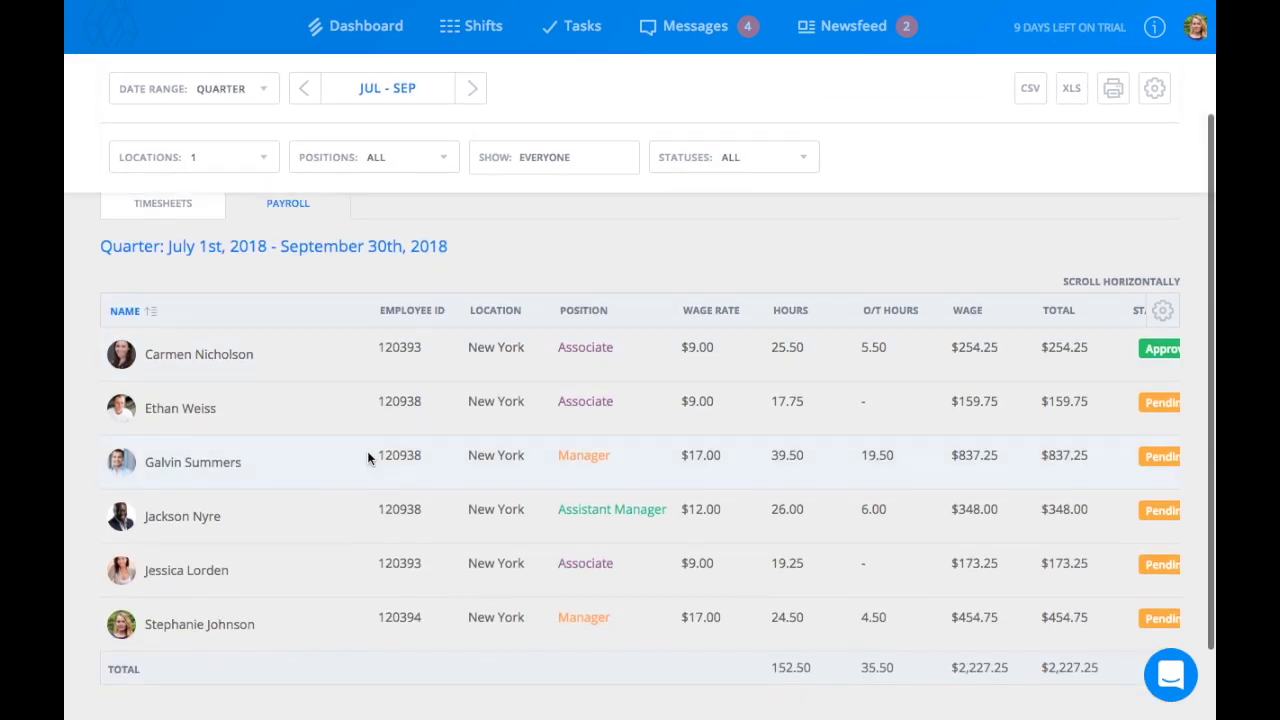
left_click(243, 89)
left_click(202, 231)
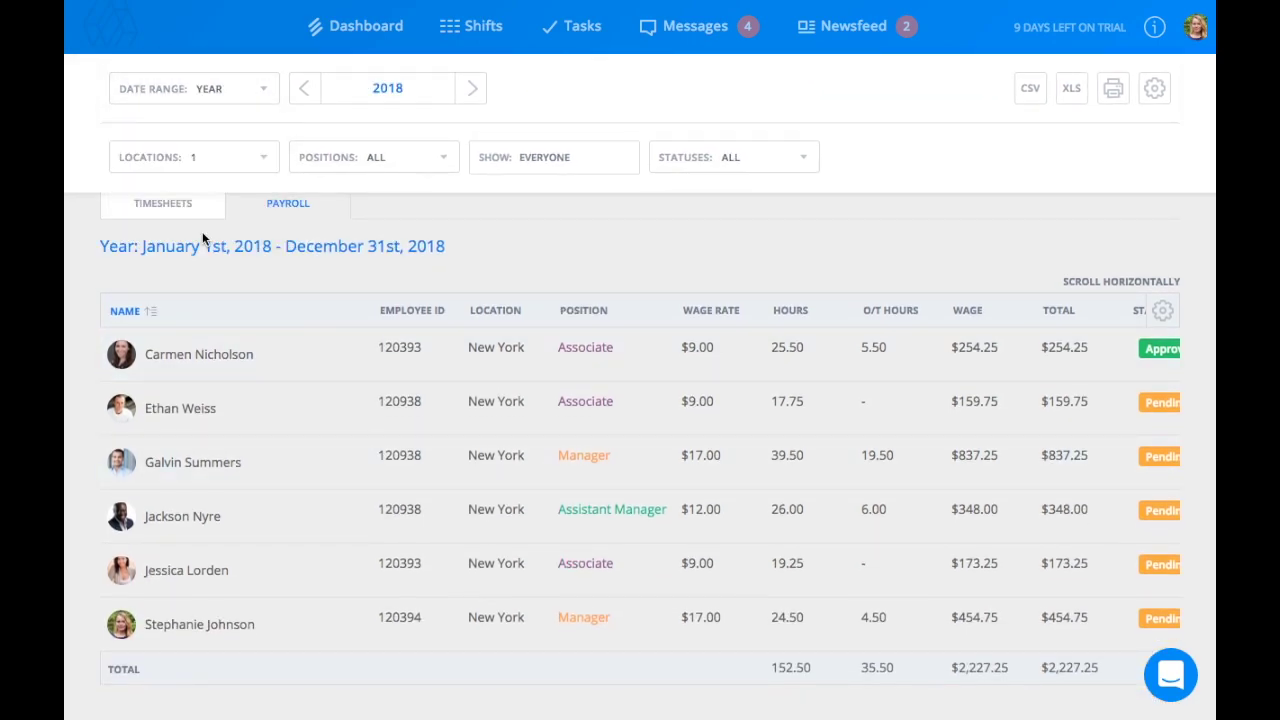
Set a custom payroll date range from January 5 to December 19, 2018.
left_click(232, 95)
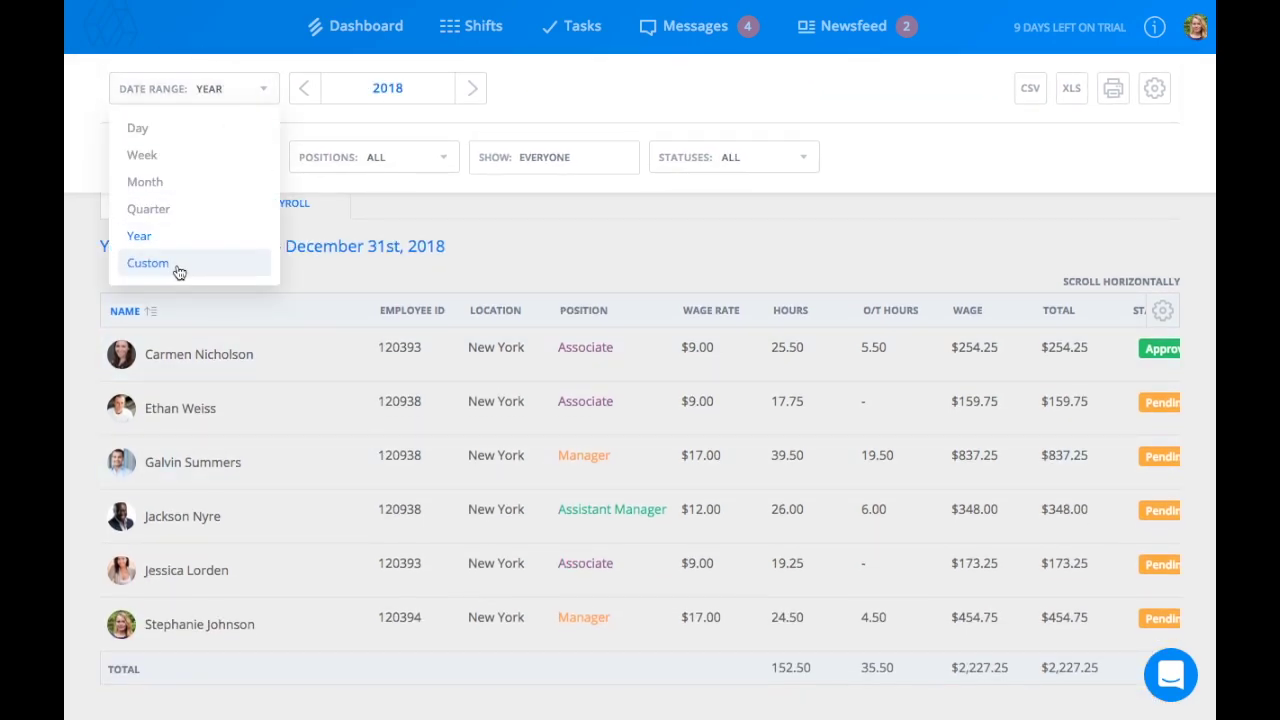
left_click(148, 263)
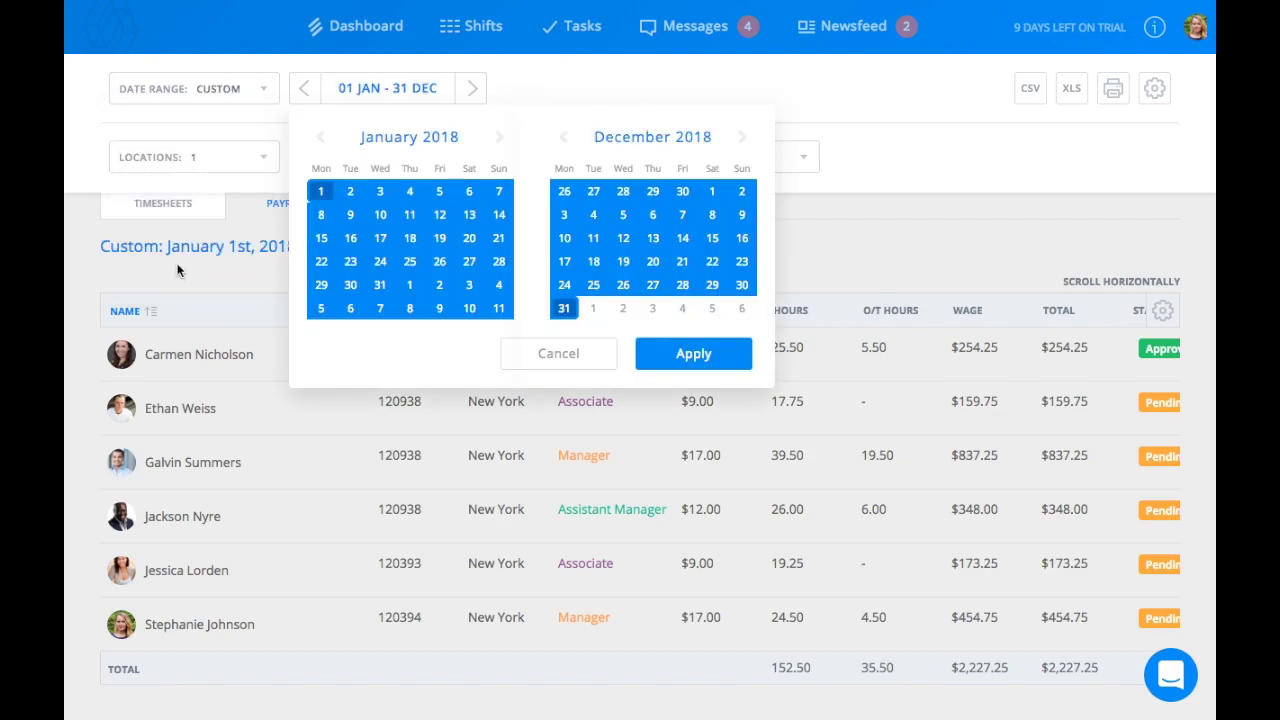
left_click(439, 191)
left_click(623, 261)
left_click(693, 353)
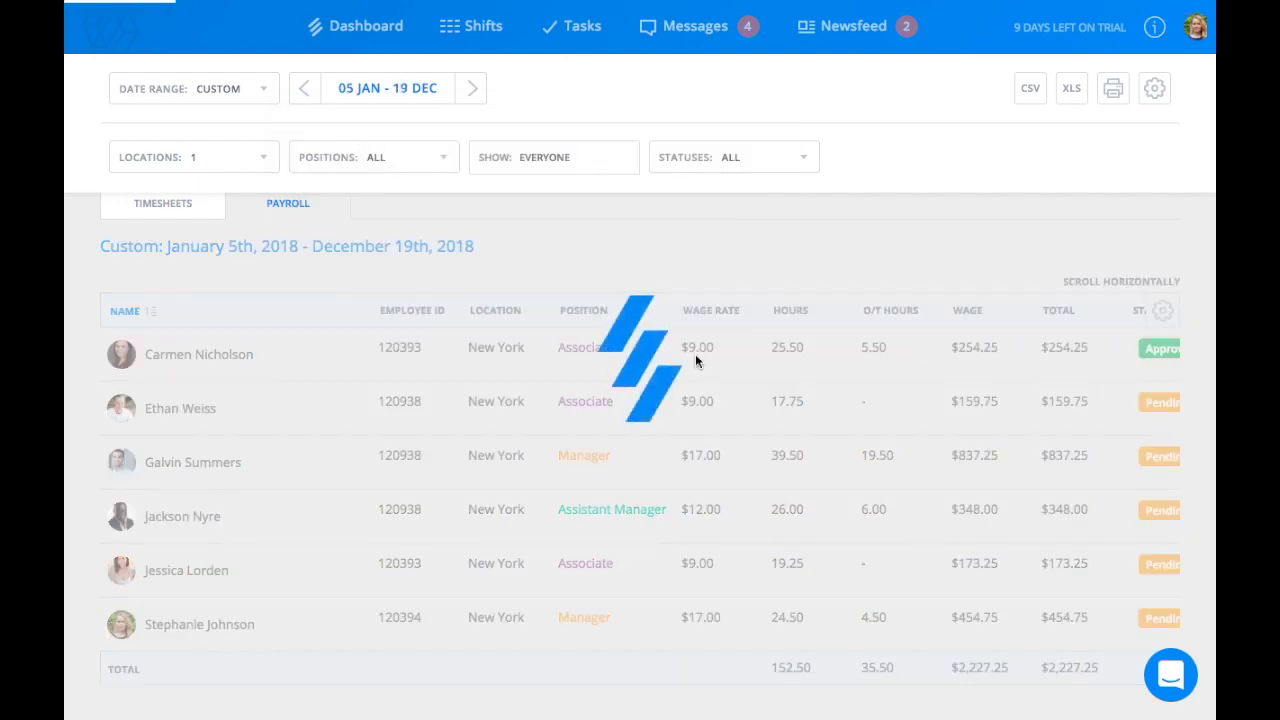
scroll(695, 354, "down", 1)
scroll(695, 353, "up", 3)
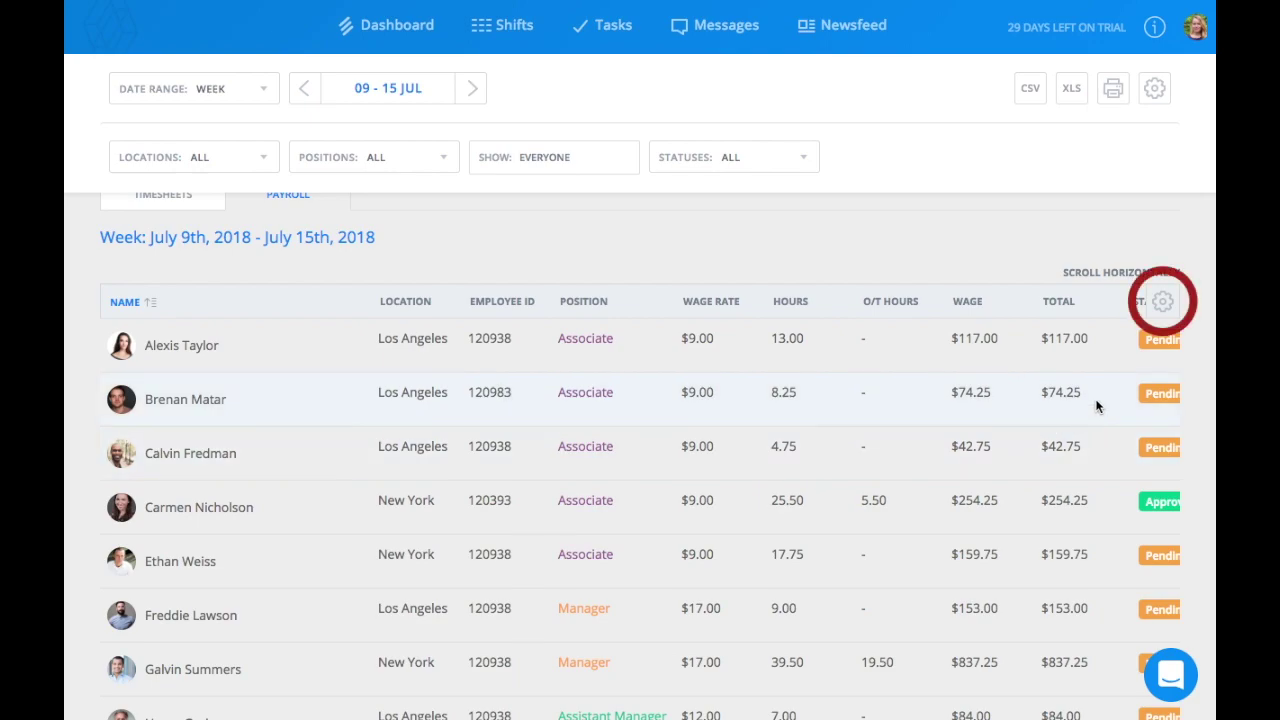
Hide the payroll table's Status, Total, Total wage, Overtime hours count, Hours count, Wage rate and Position columns.
left_click(1164, 310)
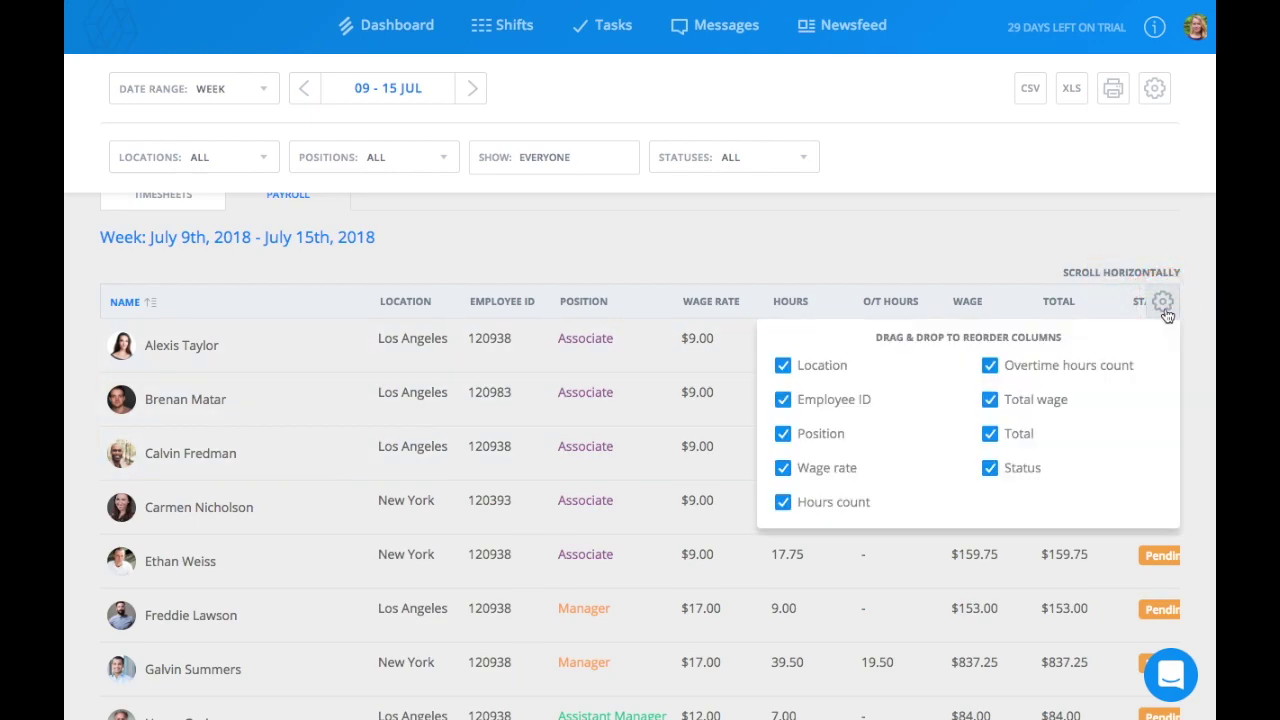
left_click(989, 467)
left_click(989, 433)
left_click(989, 399)
left_click(989, 365)
left_click(782, 501)
left_click(782, 467)
left_click(782, 433)
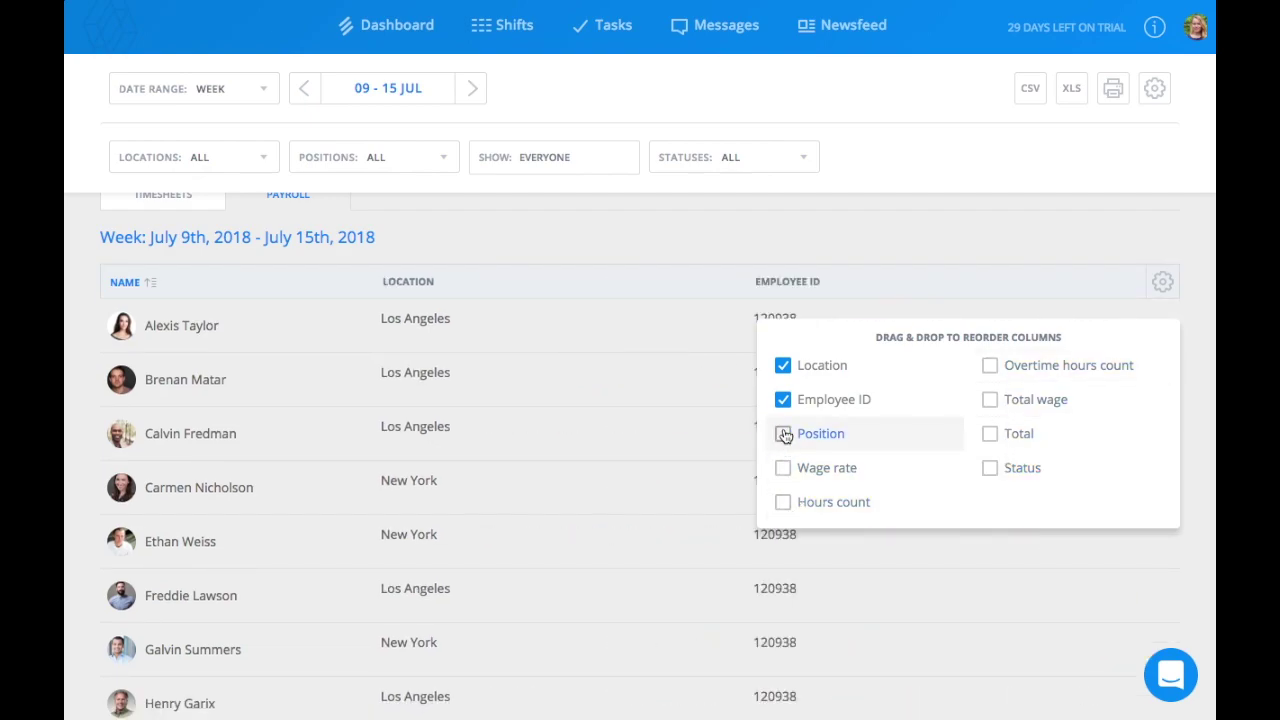
Show all the hidden payroll columns from Position to Status again, and reorder Status into the Location column's place.
left_click(782, 433)
left_click(782, 467)
left_click(782, 501)
left_click(989, 365)
left_click(989, 399)
left_click(989, 433)
left_click(1020, 468)
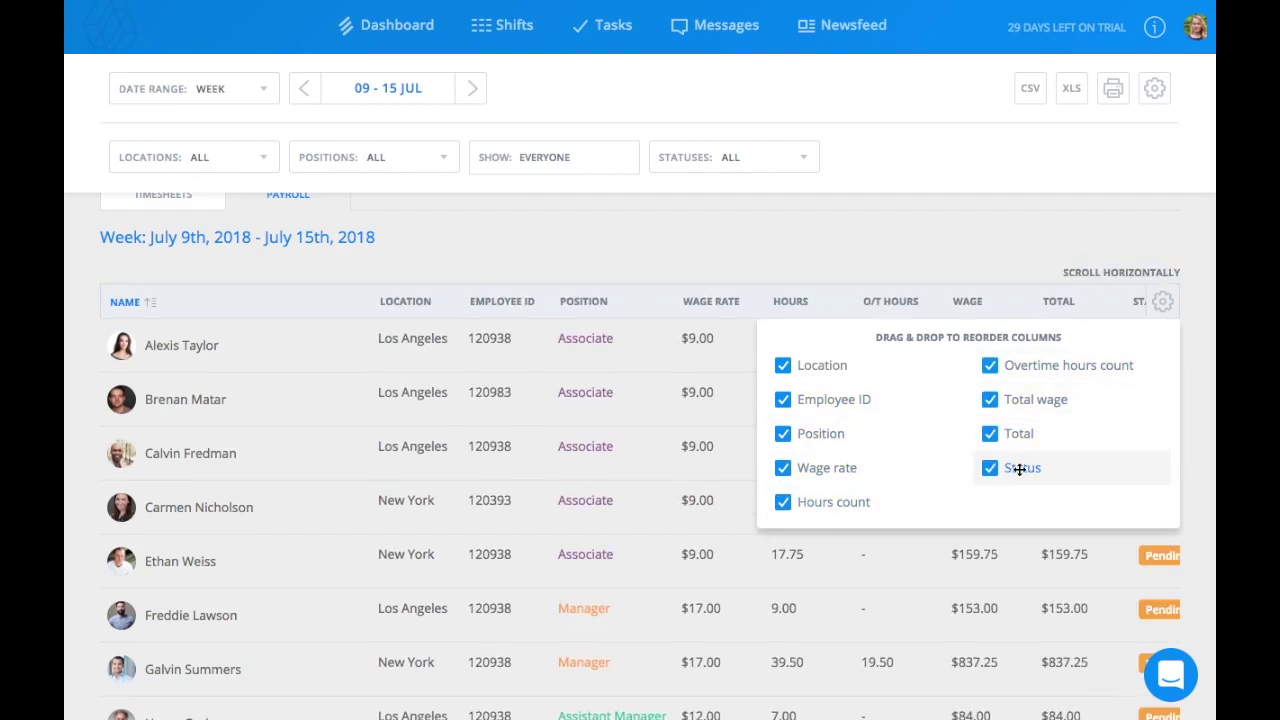
left_click_drag(1020, 468, 827, 363)
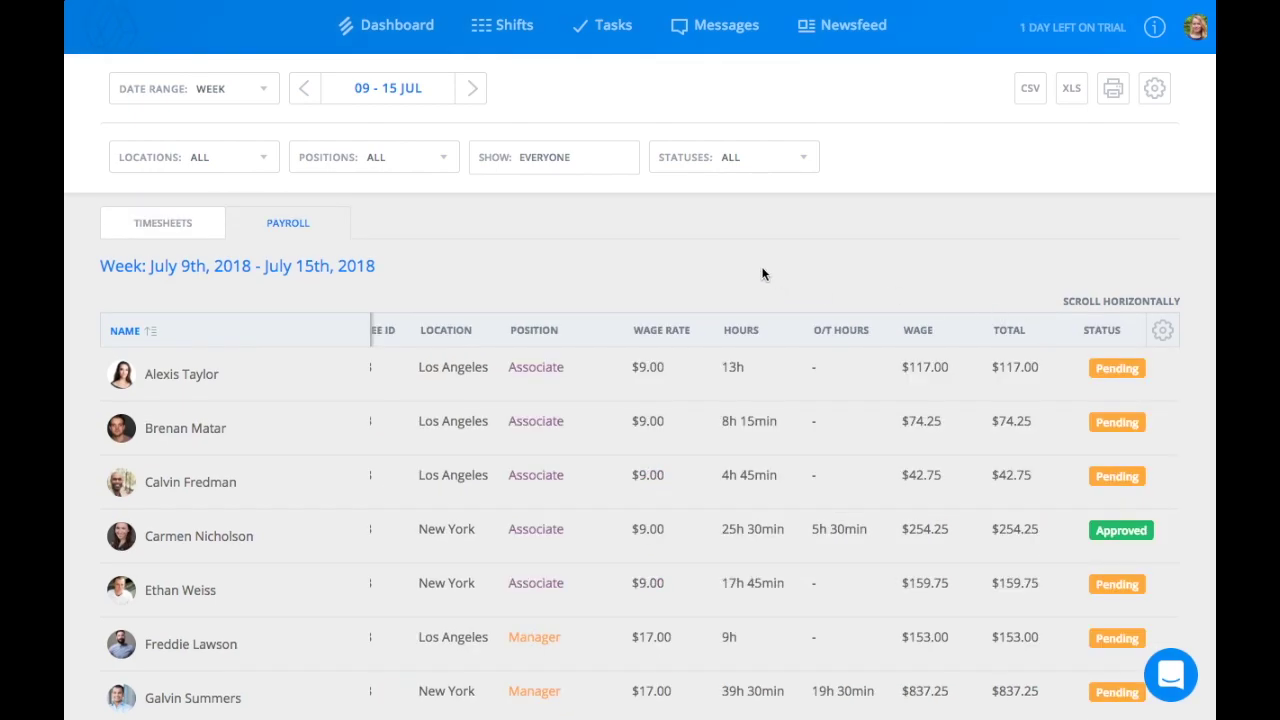
Go to the positions list and open the Assistant Manager position's wages for editing.
left_click(400, 26)
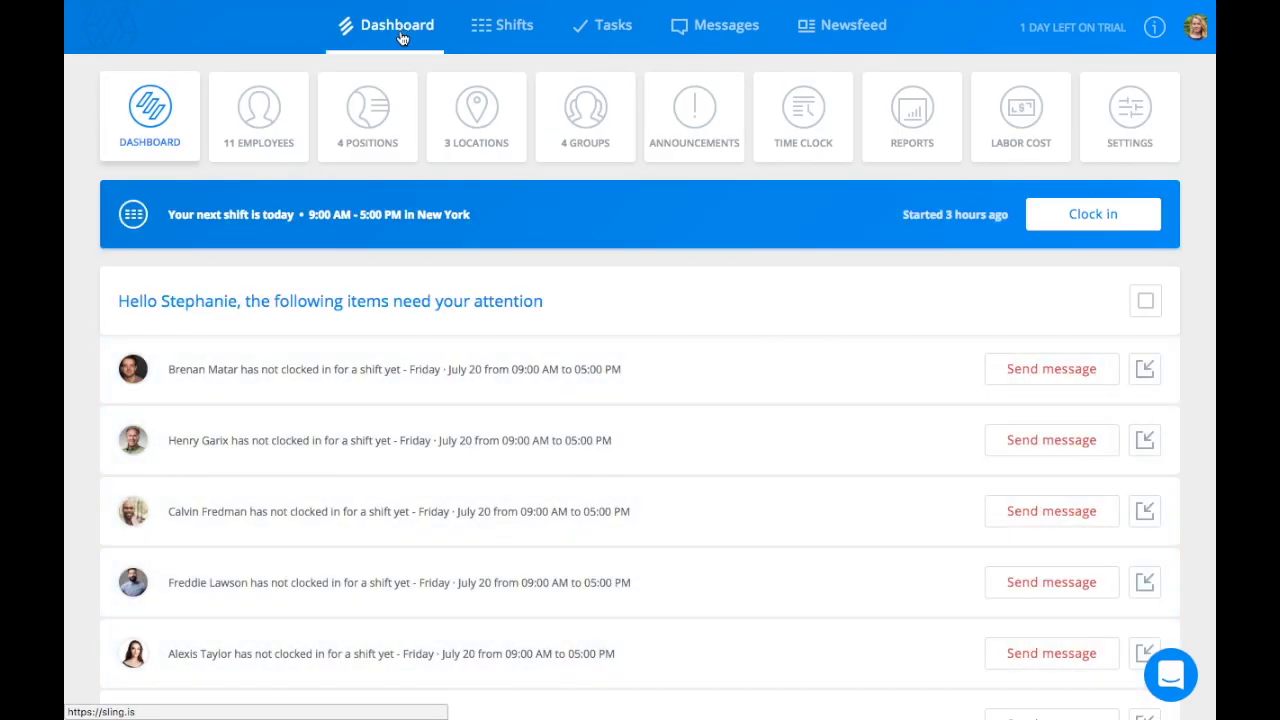
left_click(370, 112)
left_click(1155, 336)
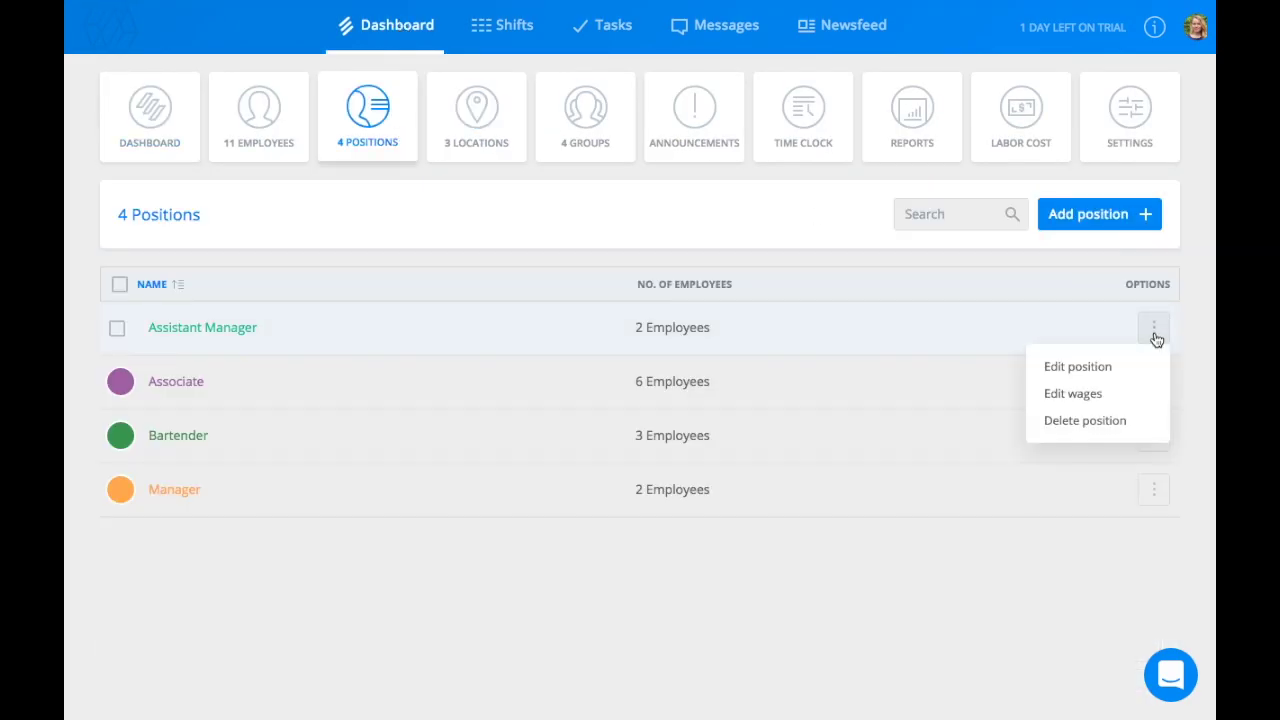
left_click(1110, 400)
left_click(468, 485)
Open the first listed employee's wages and bring up their Associate rate for editing.
left_click(278, 140)
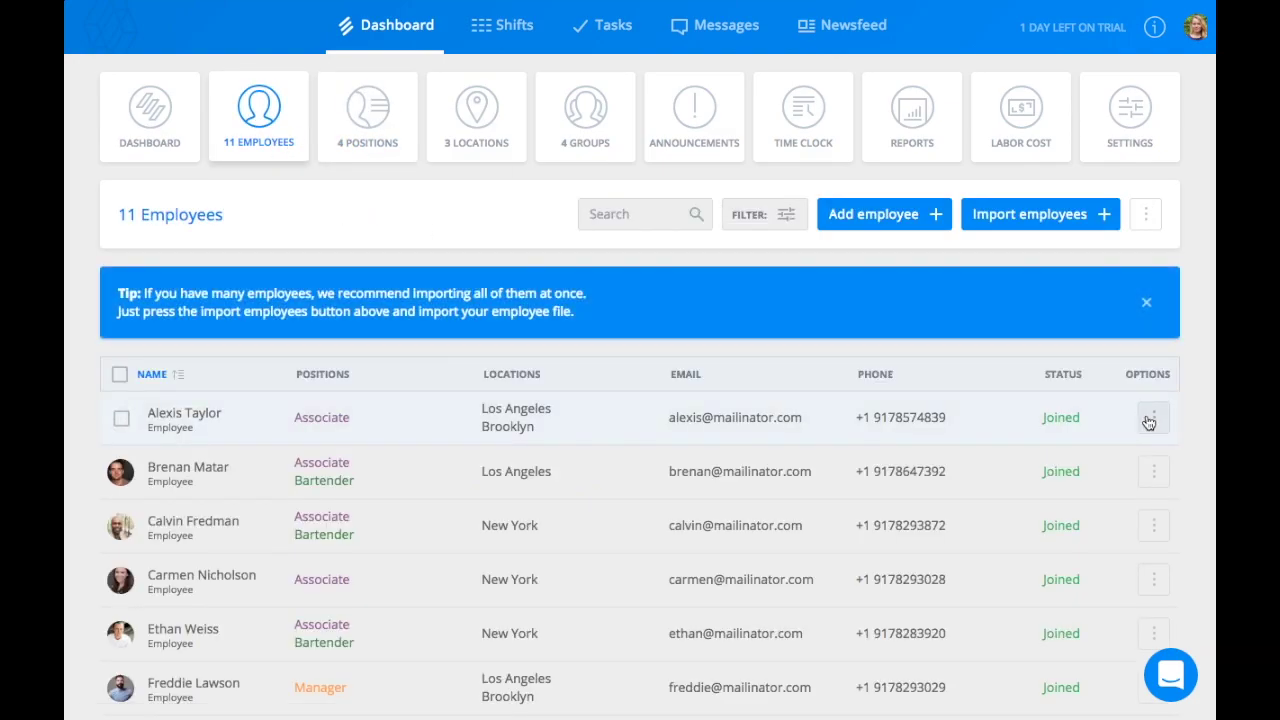
left_click(1153, 417)
left_click(1087, 467)
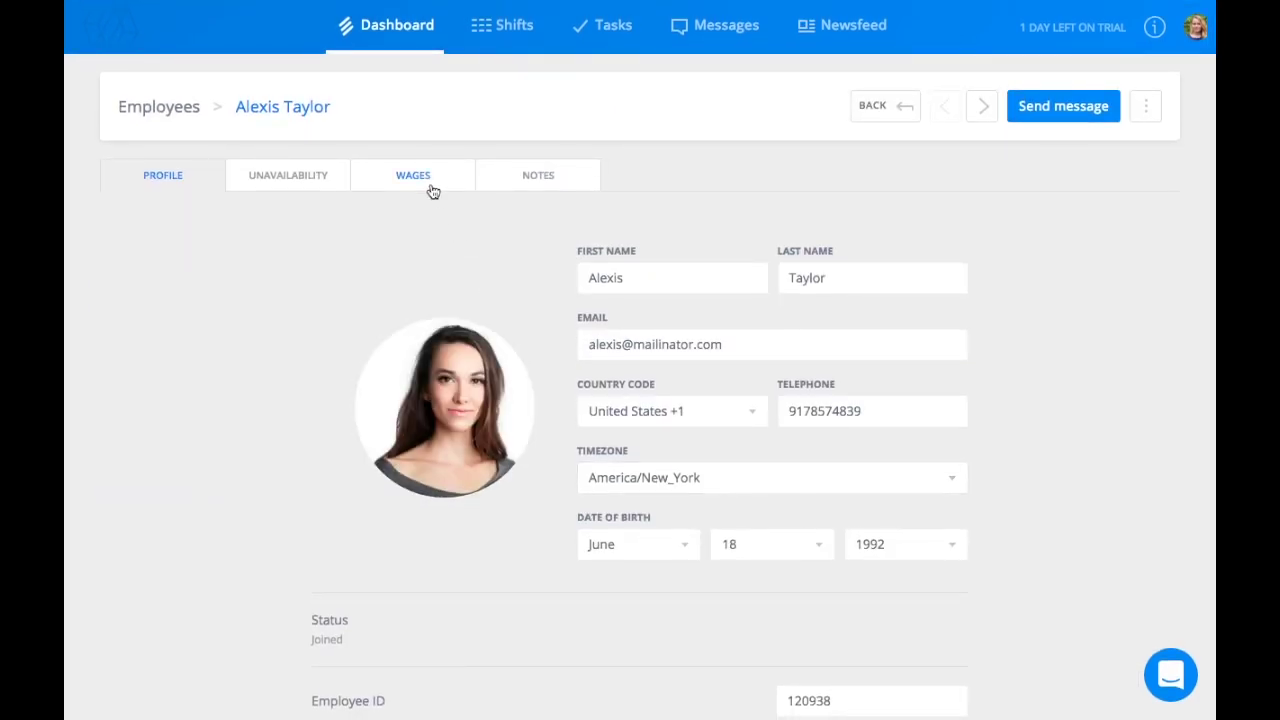
left_click(433, 189)
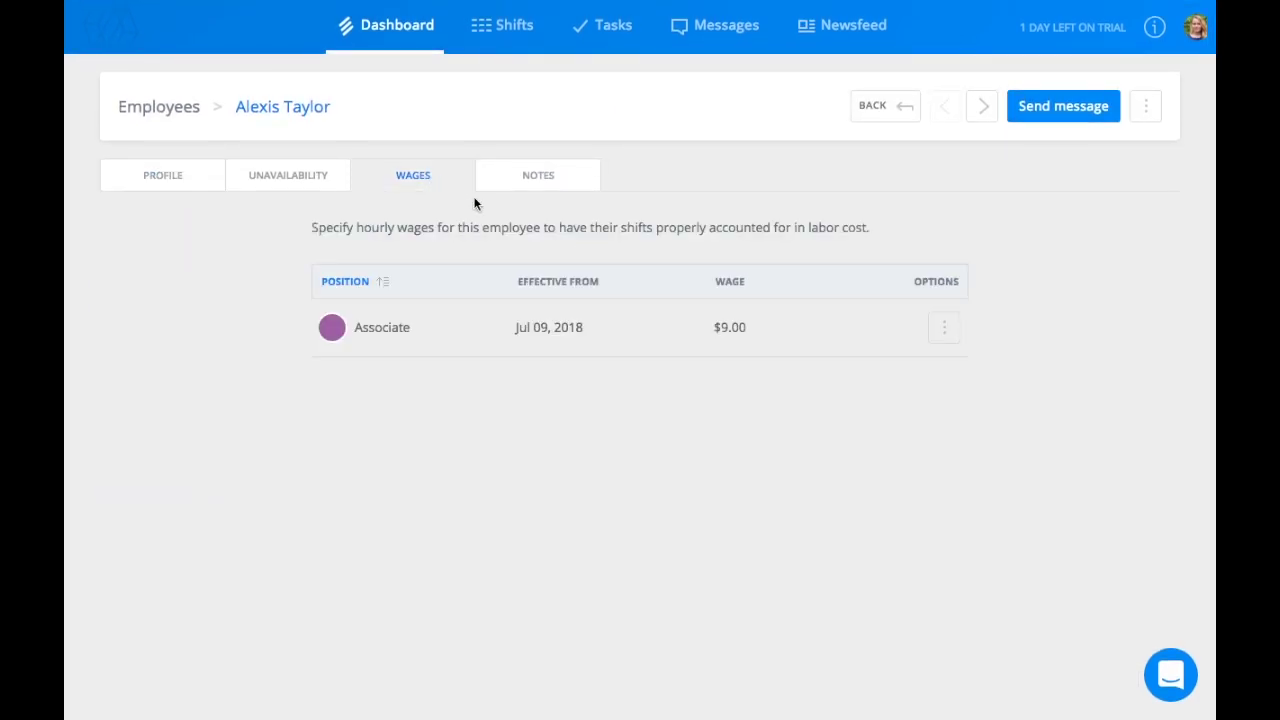
left_click(944, 329)
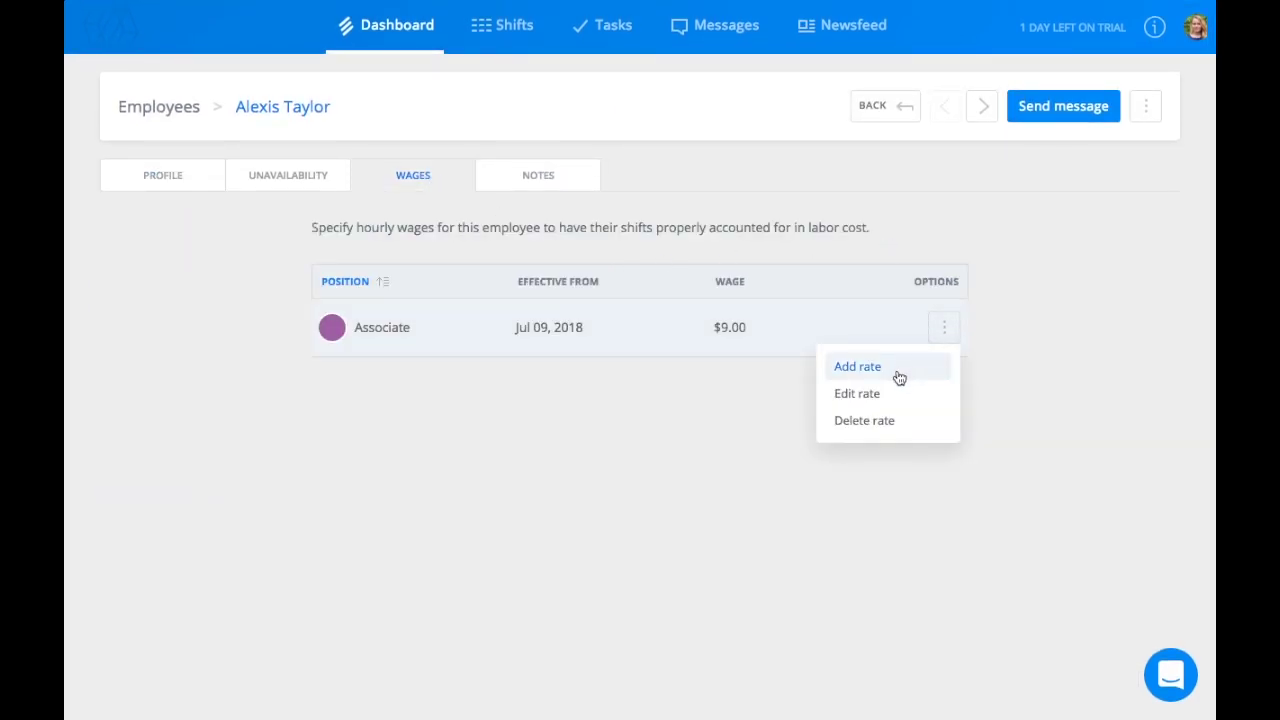
left_click(884, 396)
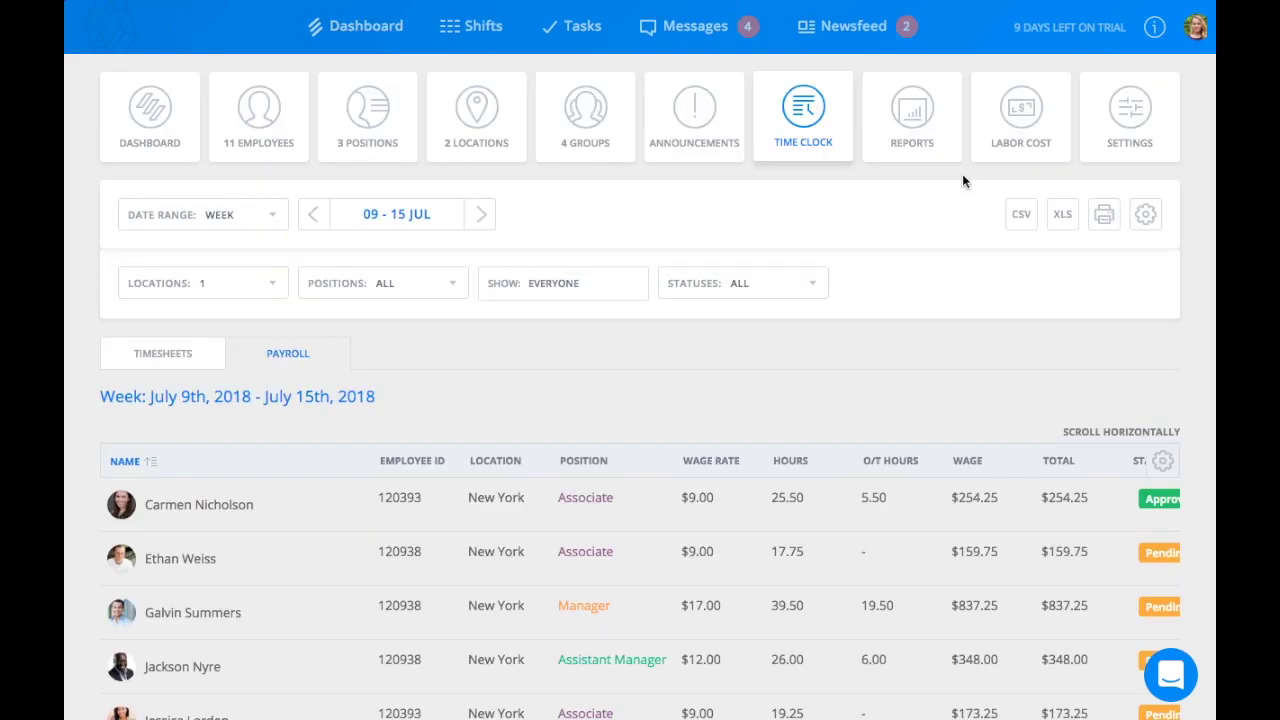